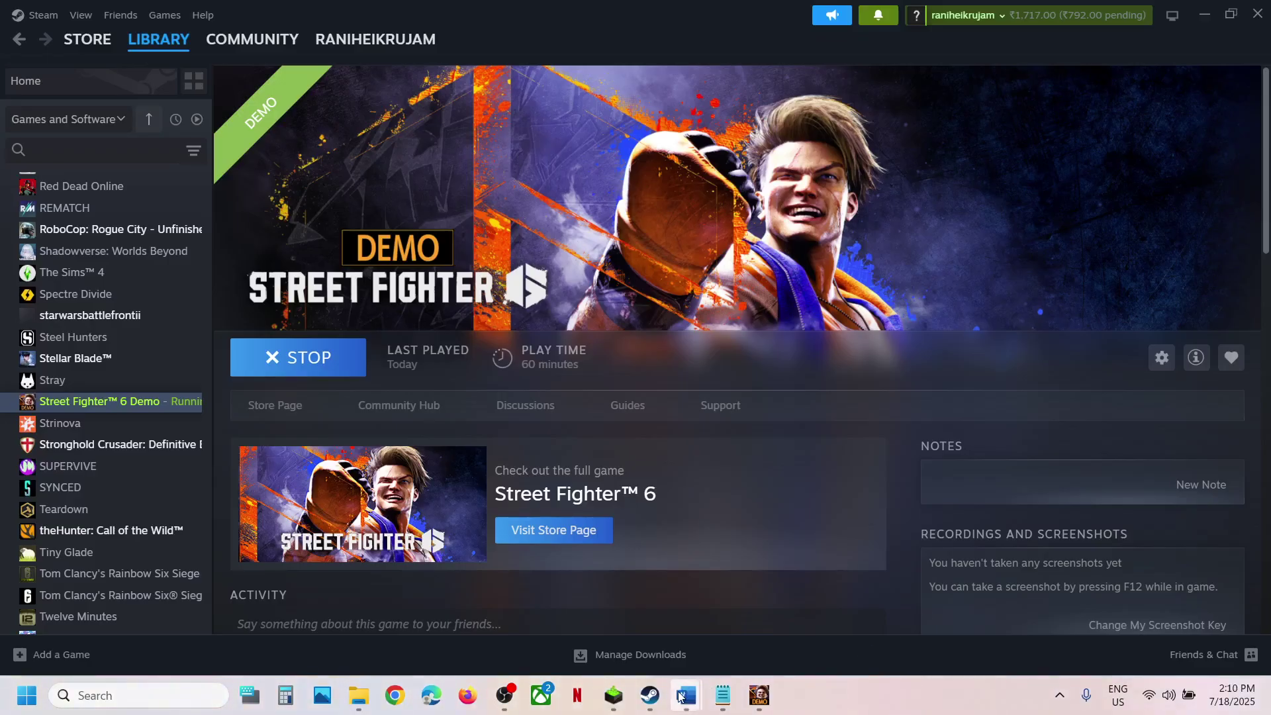
# Highlight the turn-off-V-Sync step in the Word notes, then bring the Street Fighter 6 Demo forward.
pyautogui.moveTo(684, 702)
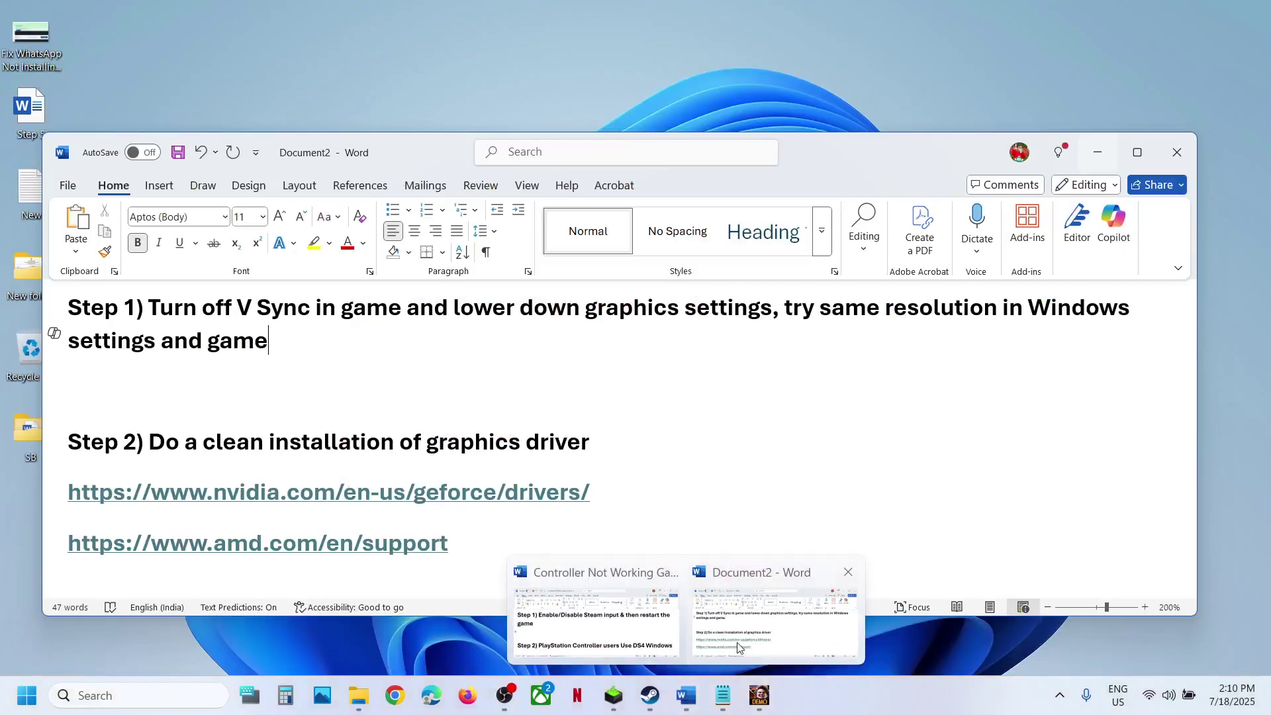
pyautogui.click(768, 616)
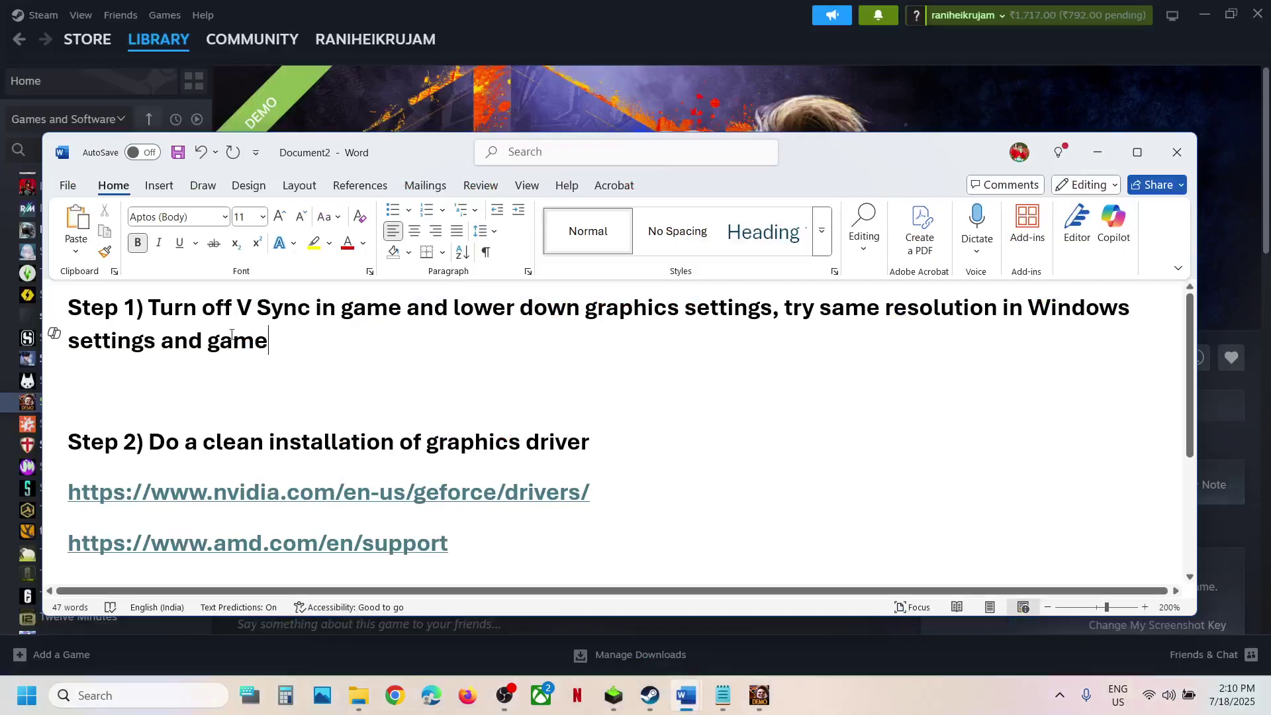
pyautogui.moveTo(181, 311); pyautogui.dragTo(334, 310)
pyautogui.click(543, 85)
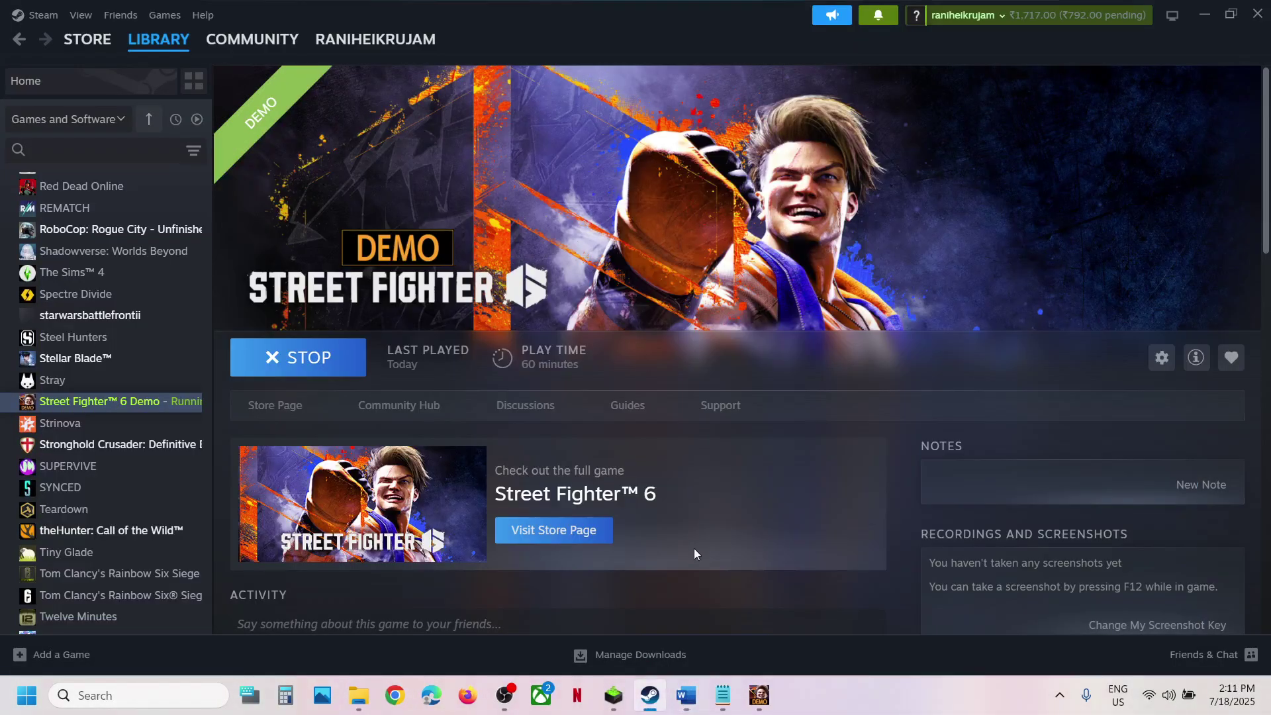
pyautogui.click(760, 697)
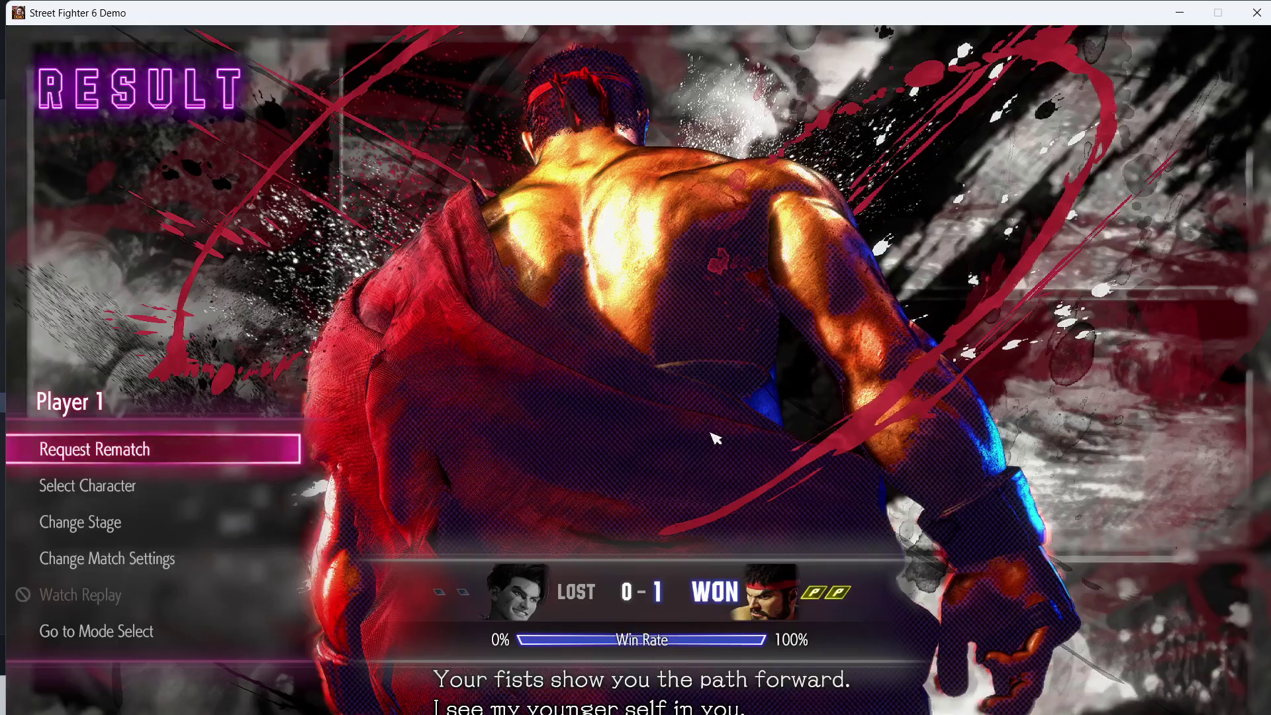
# Start a CPU rematch, pause, and check Basic Graphic Settings: VSync Off, resolution 1920 x 1080.
pyautogui.click(97, 460)
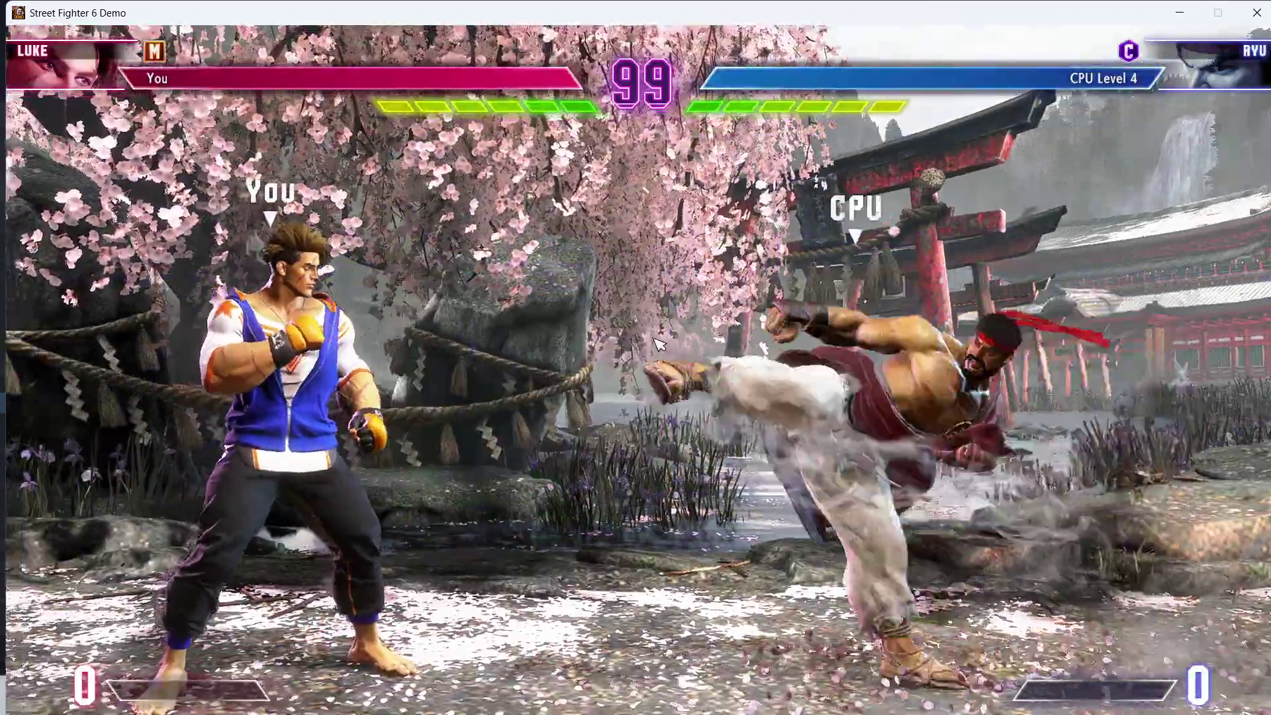
pyautogui.press('Escape')
pyautogui.click(678, 357)
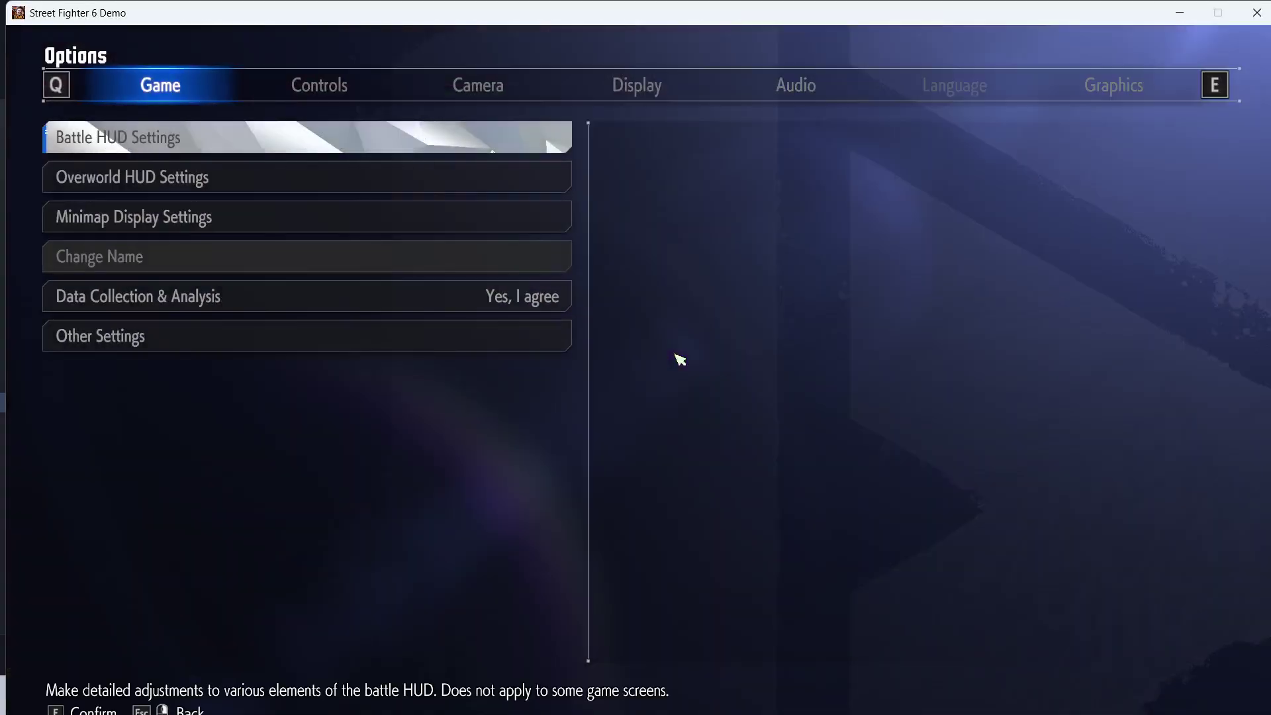
pyautogui.click(1121, 93)
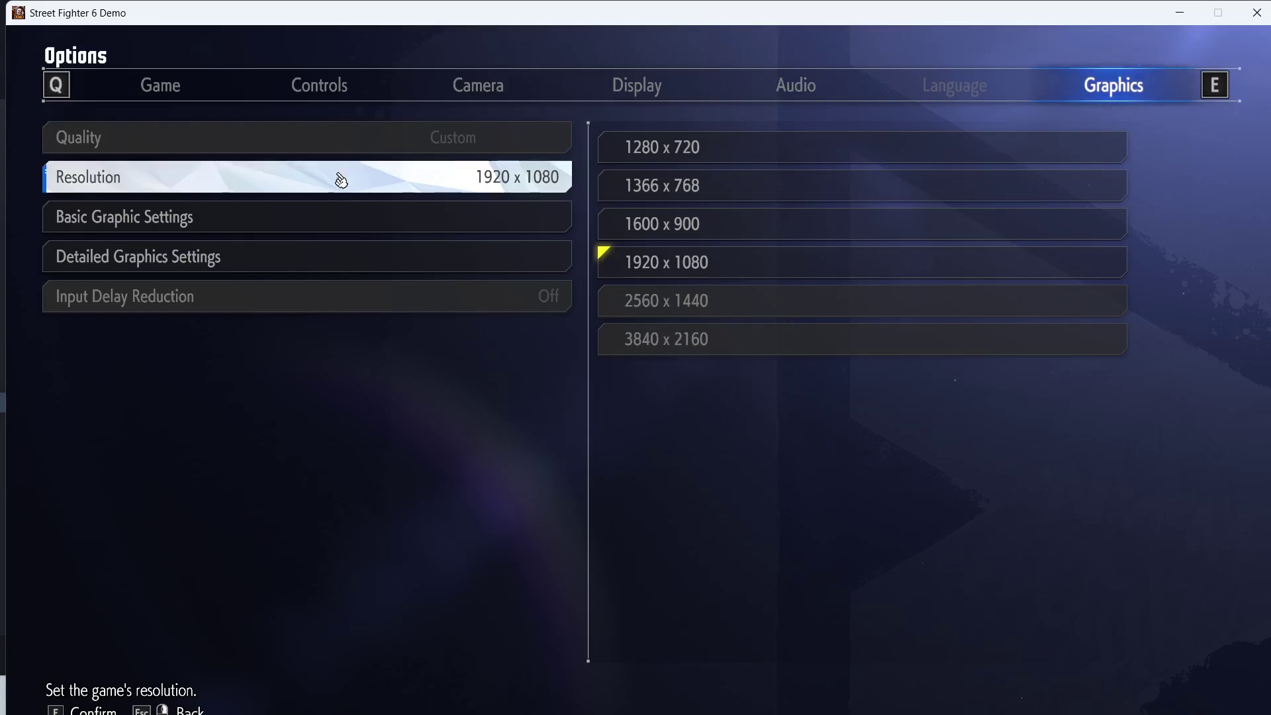
pyautogui.click(205, 219)
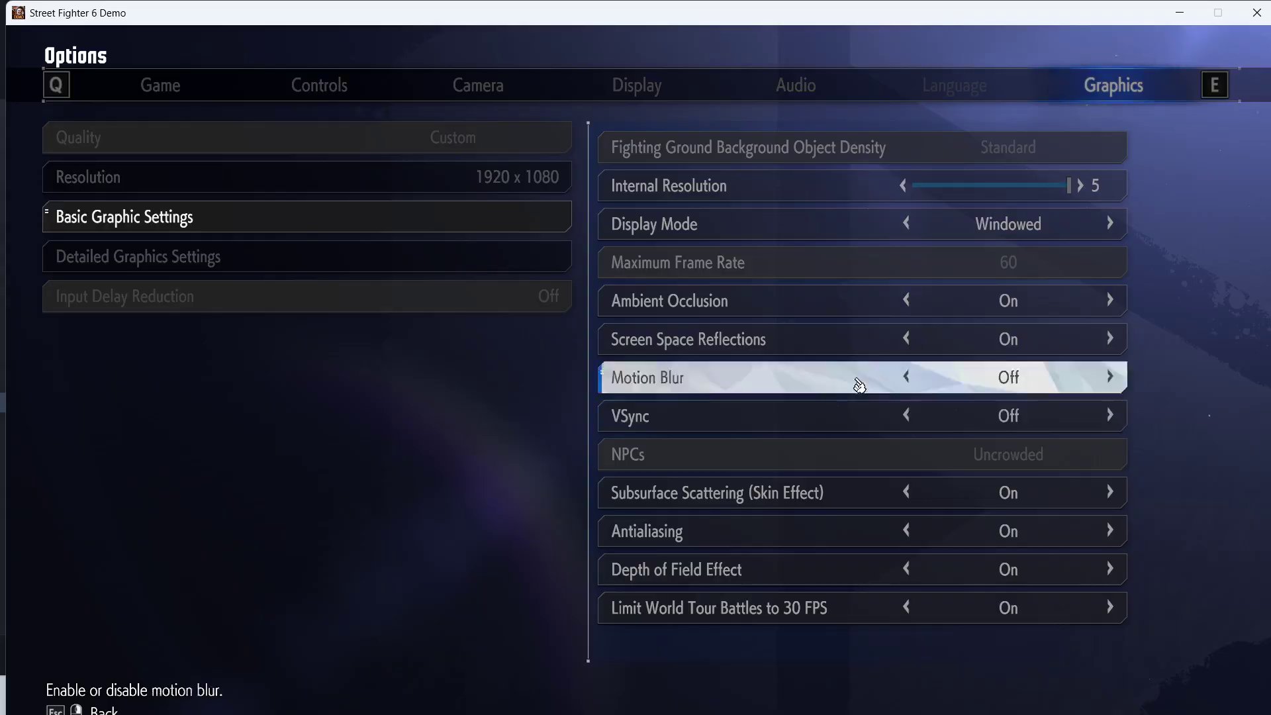
pyautogui.click(405, 184)
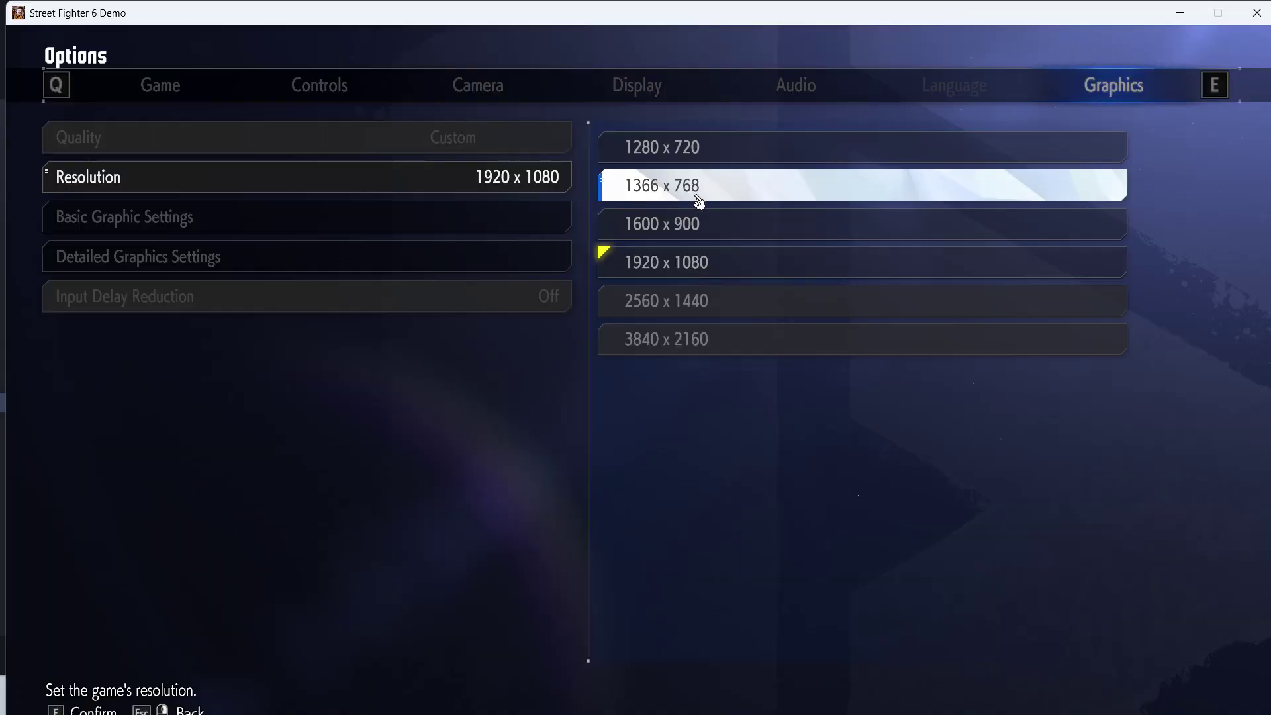
pyautogui.press('super+i')
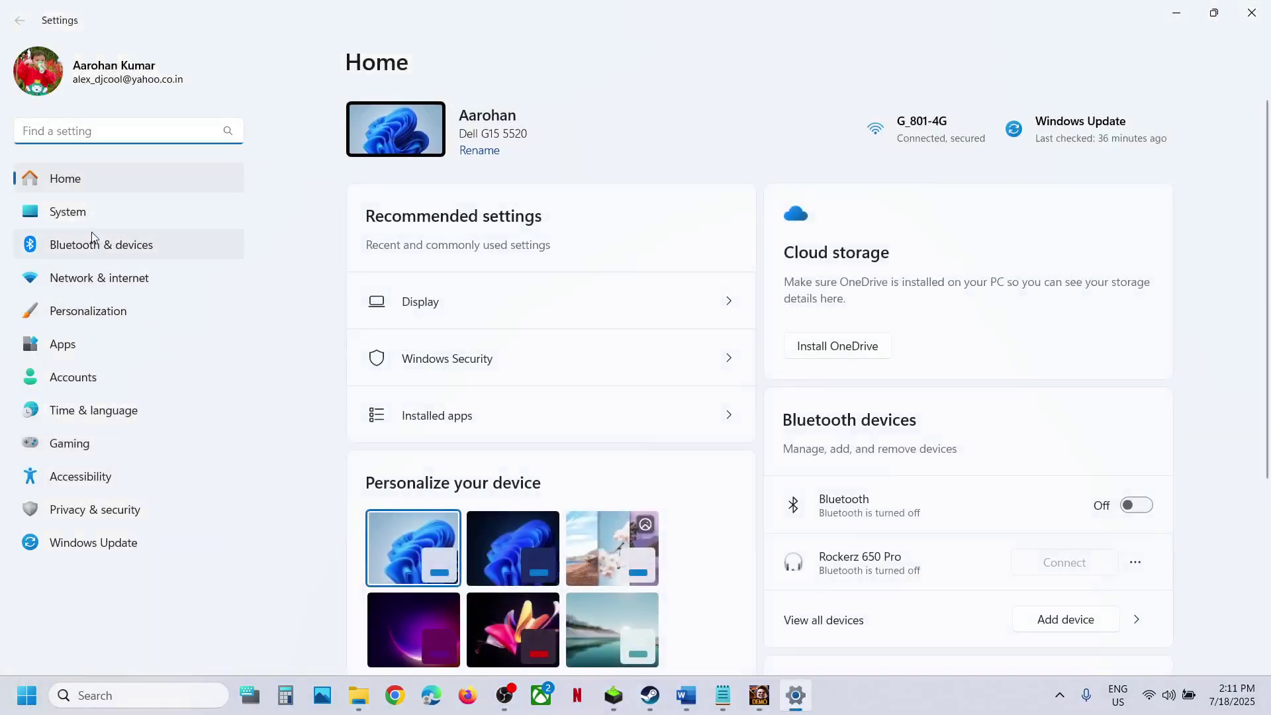
# Confirm System > Display resolution is 1920 × 1080, leave it unchanged, and close Settings.
pyautogui.click(72, 212)
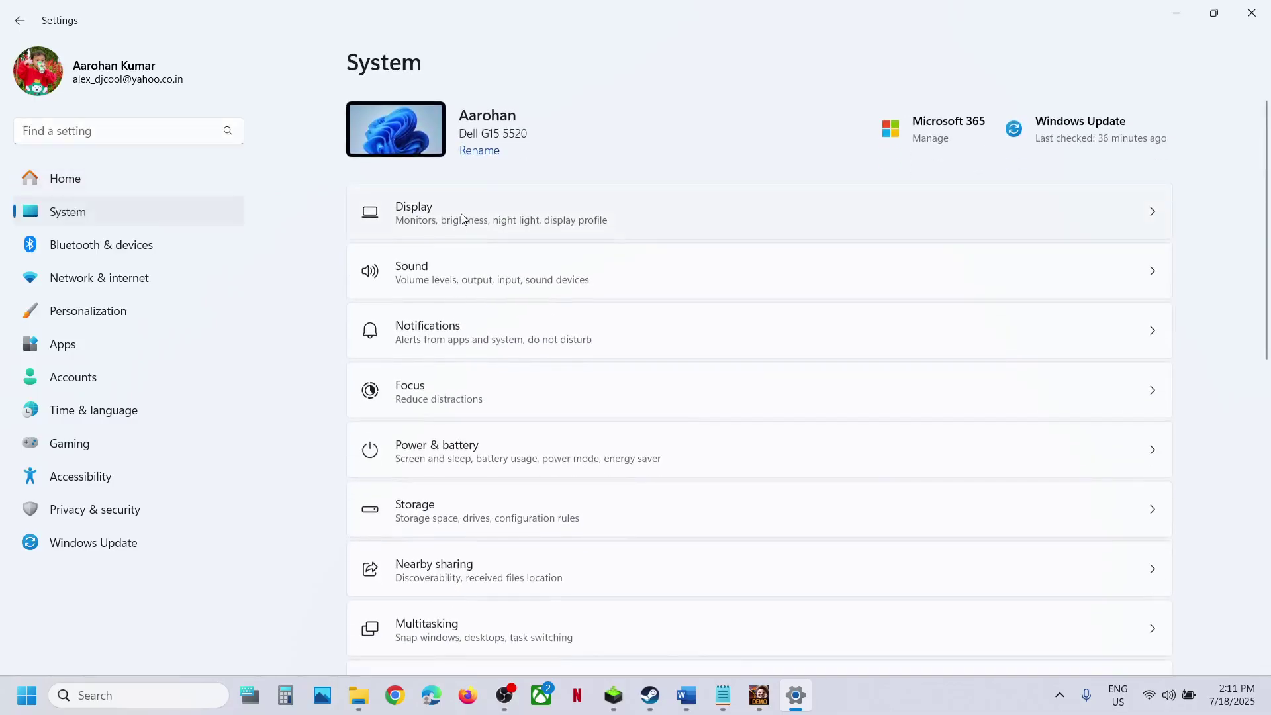
pyautogui.click(461, 219)
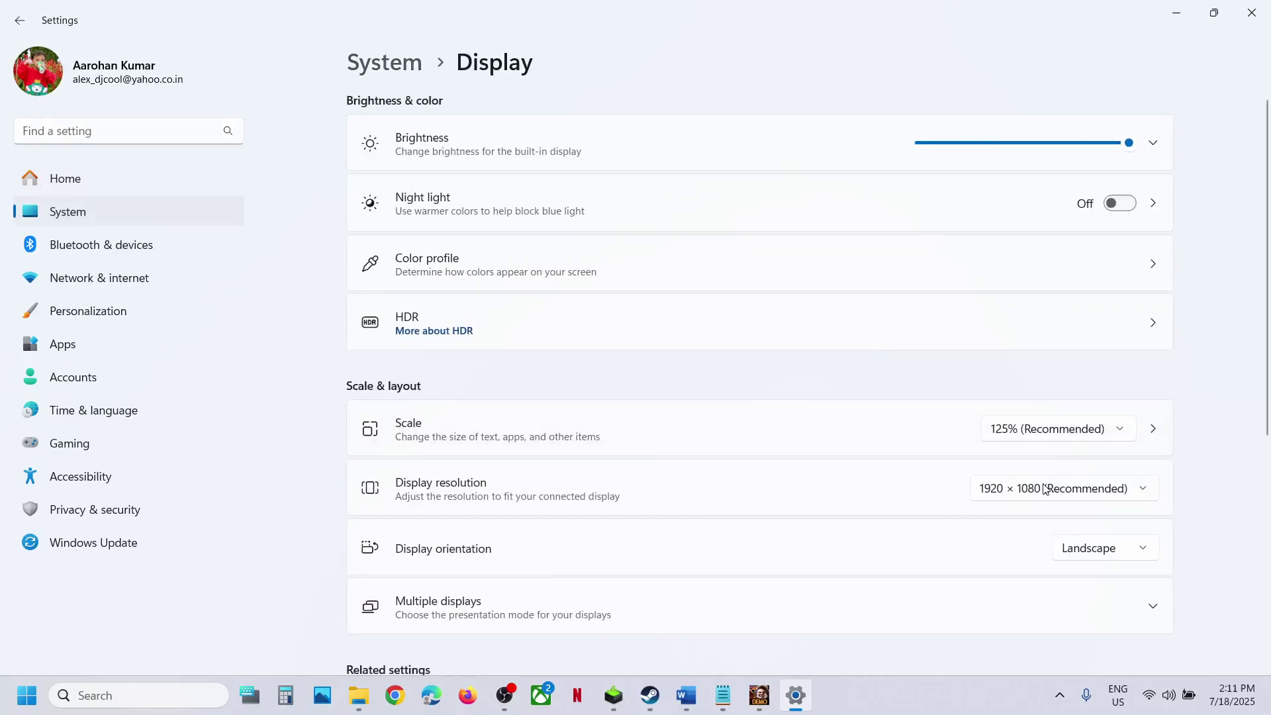
pyautogui.click(1045, 489)
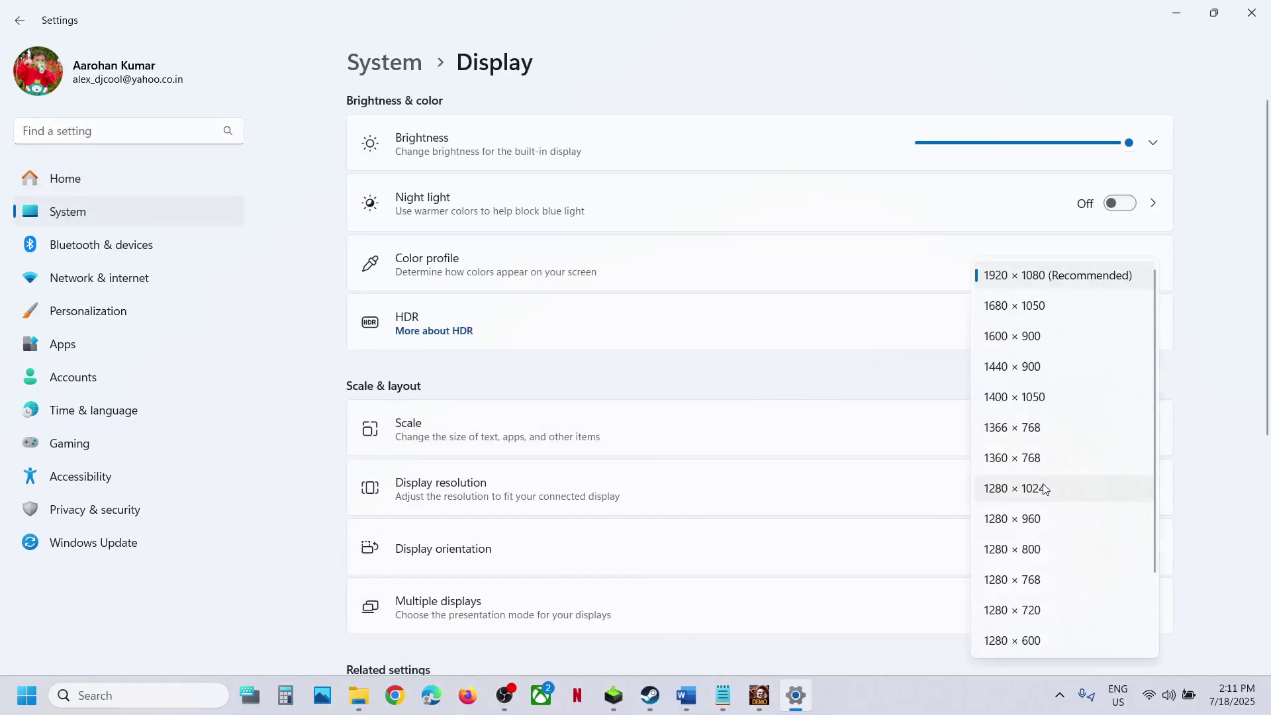
pyautogui.click(1201, 272)
pyautogui.click(1253, 12)
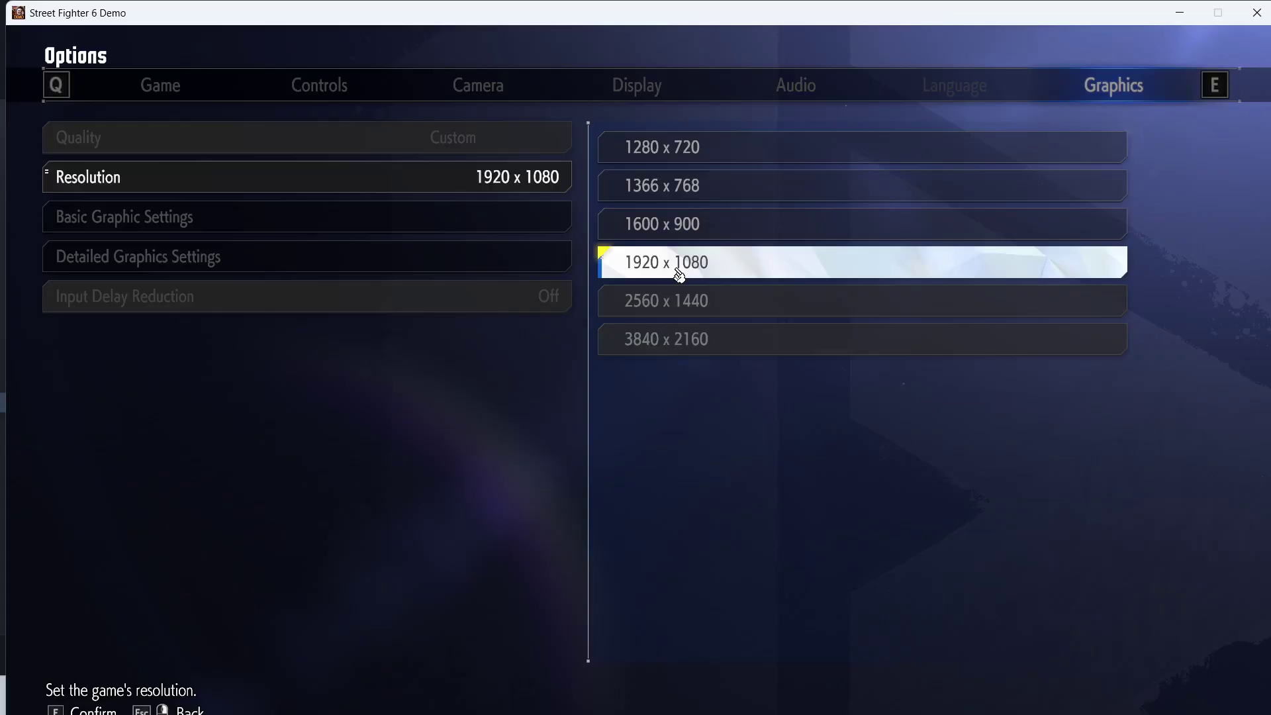
# Lower Lighting Quality in Detailed Graphics Settings from Ultra High to Normal.
pyautogui.press('Escape')
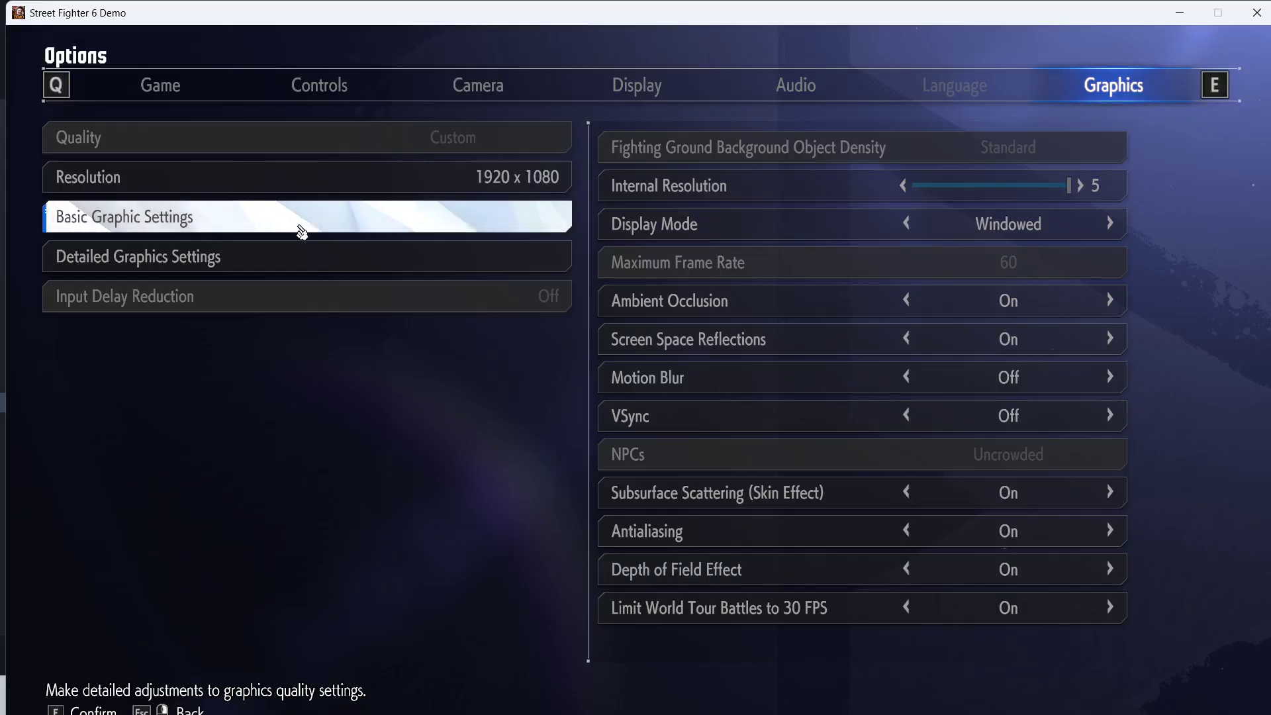
pyautogui.click(248, 262)
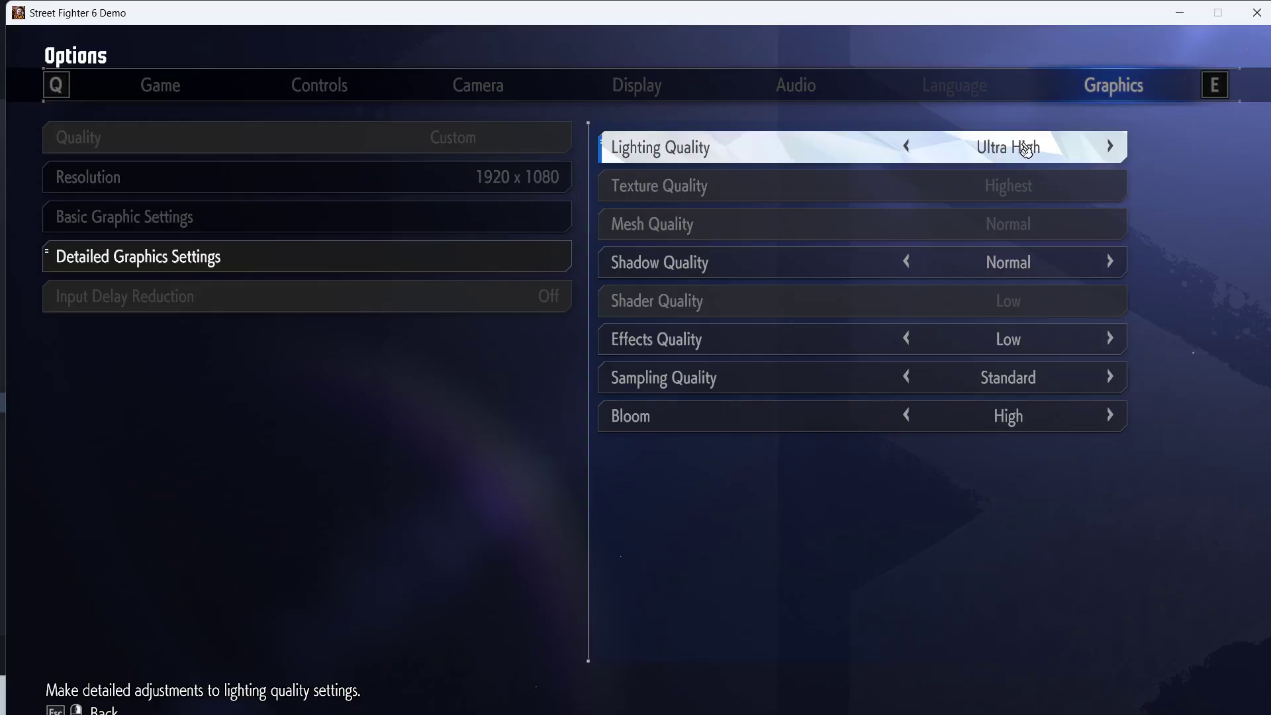
pyautogui.click(907, 147)
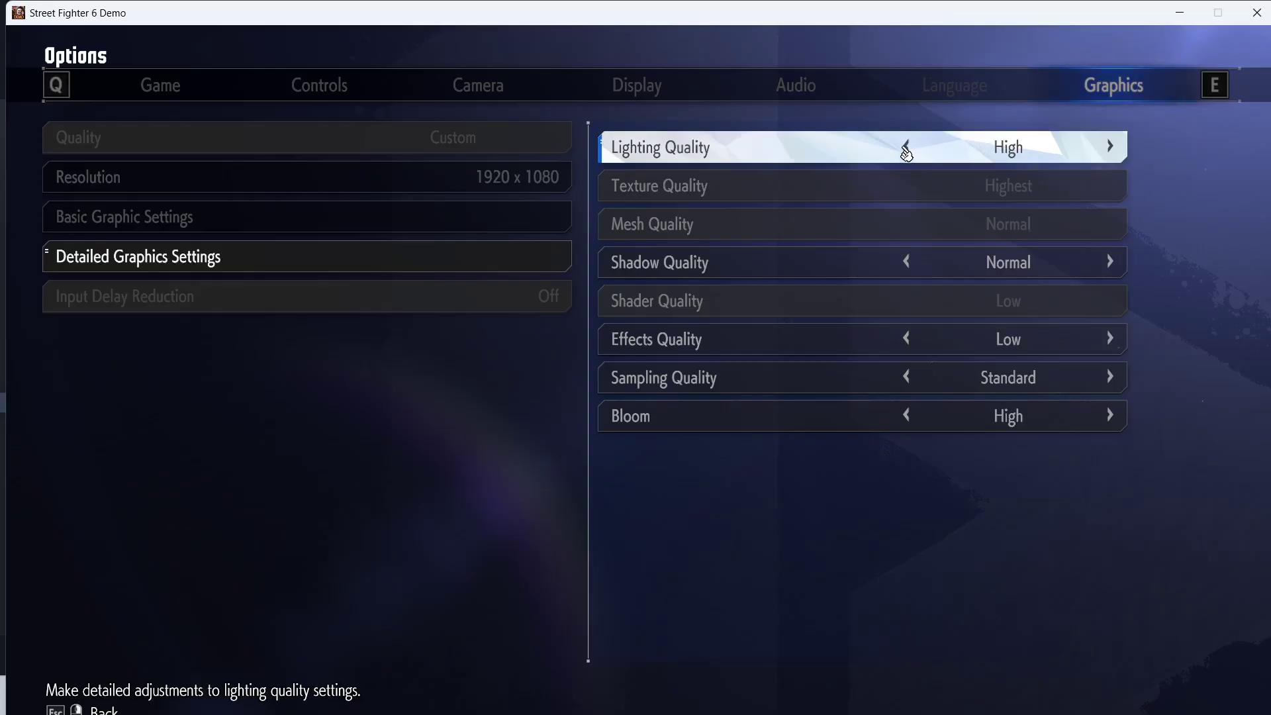
pyautogui.click(907, 147)
# Recheck Basic Graphic Settings to confirm VSync is still Off, then switch to Steam.
pyautogui.press('Escape')
pyautogui.press('Escape')
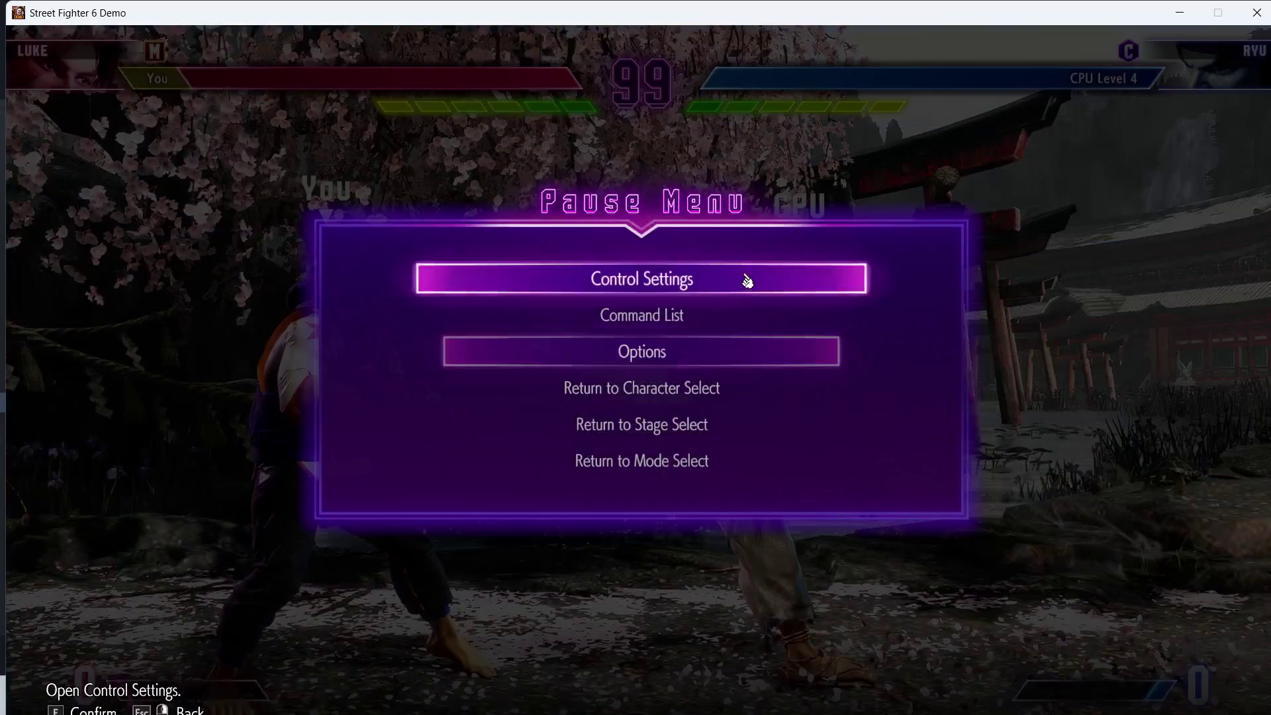
pyautogui.click(674, 357)
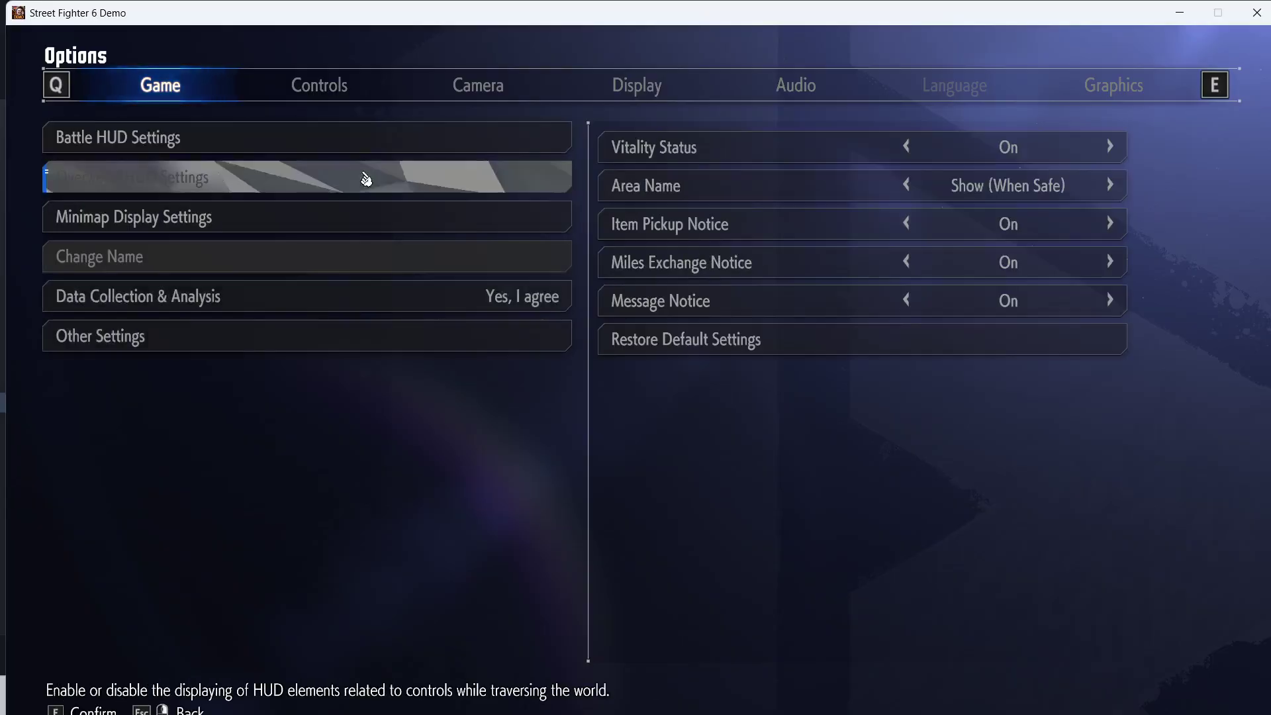
pyautogui.click(1140, 89)
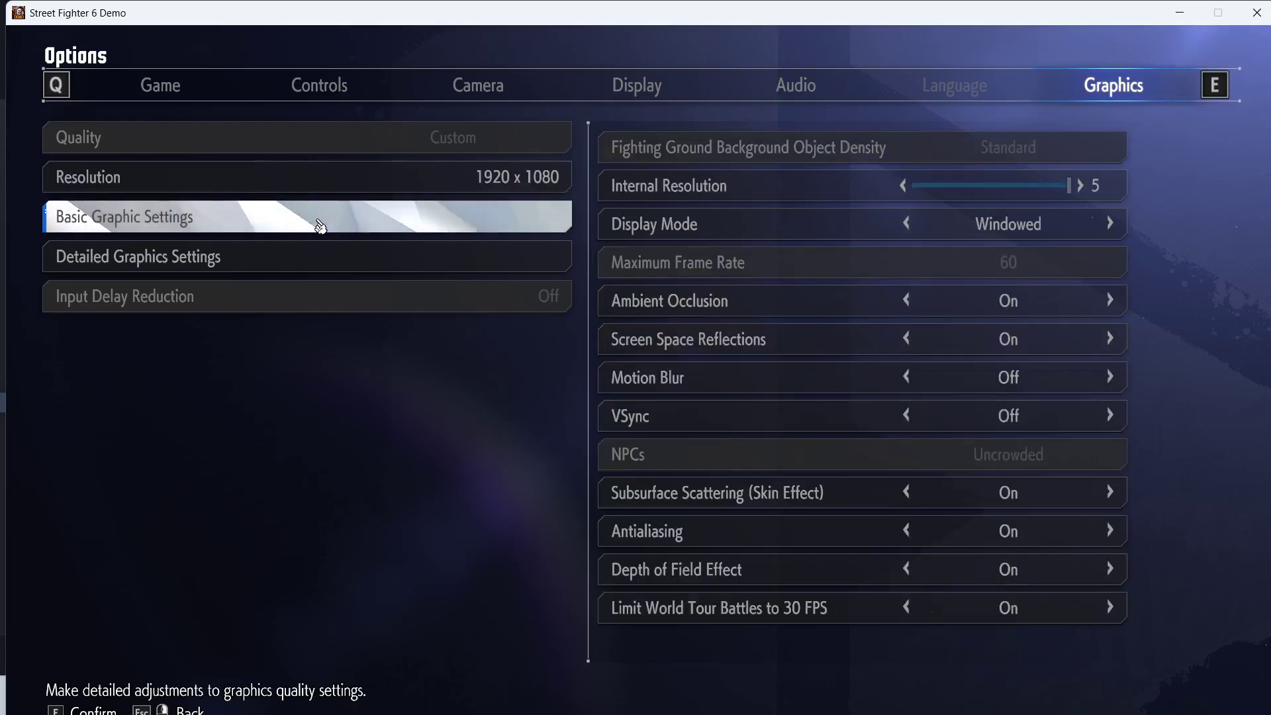
pyautogui.click(242, 228)
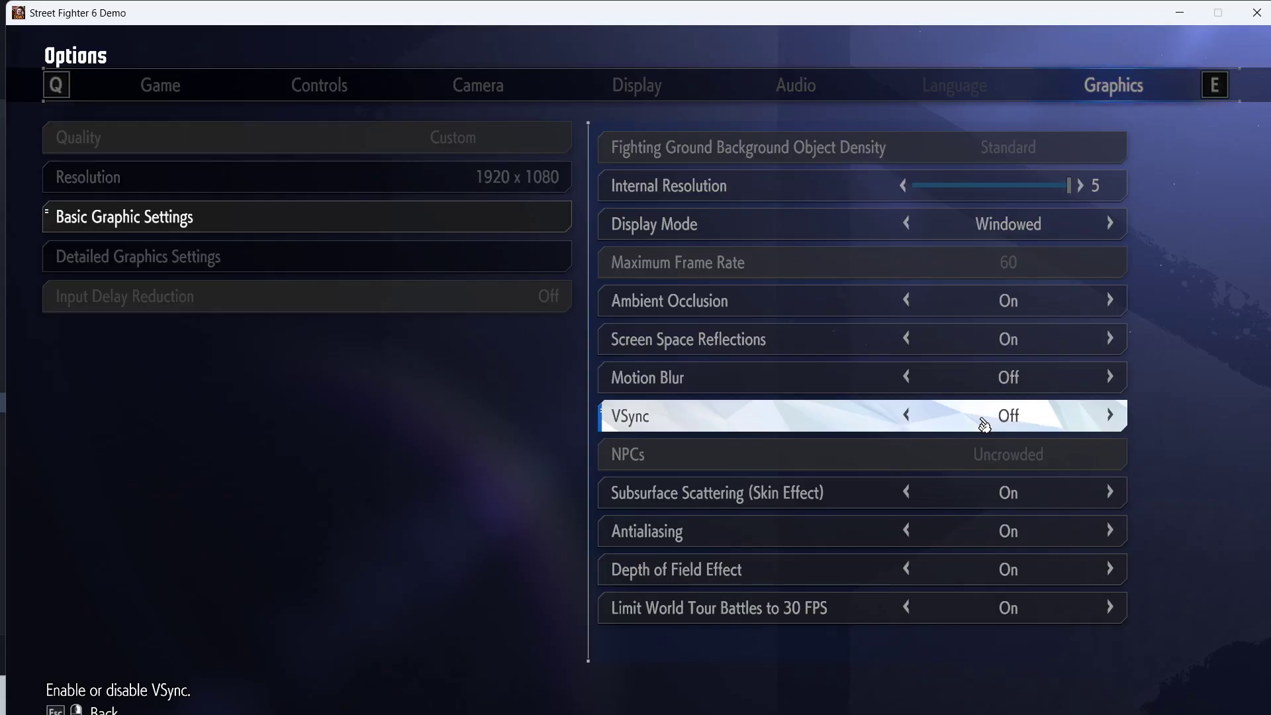
pyautogui.hotkey('alt', 'Tab')
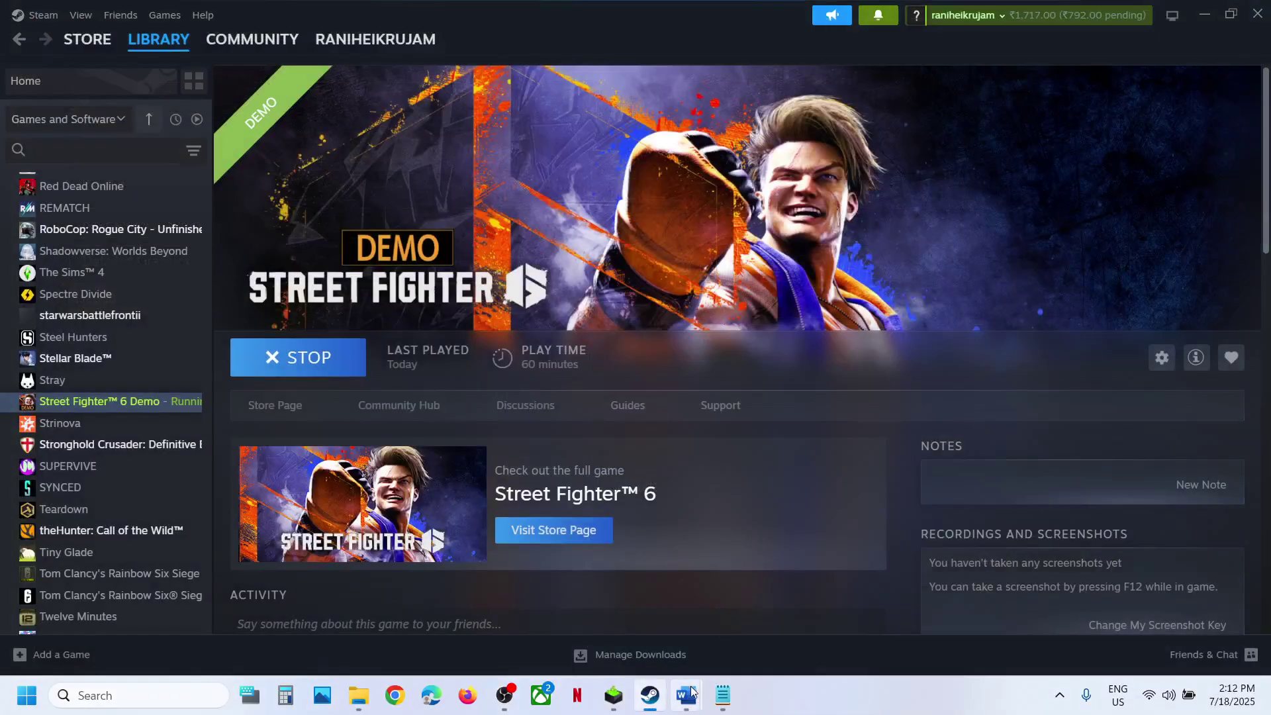
# Highlight the clean driver installation step and NVIDIA driver link in Word, then start a new Chrome tab.
pyautogui.moveTo(687, 695)
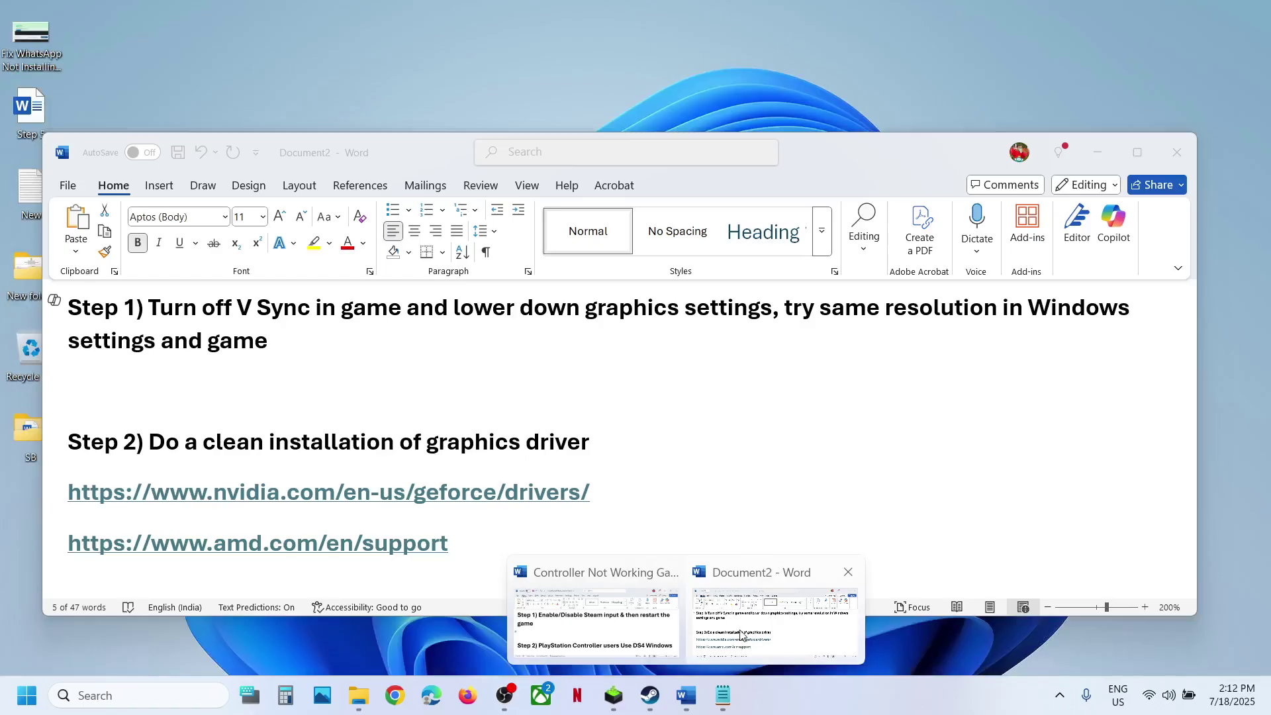
pyautogui.click(740, 641)
pyautogui.moveTo(171, 444); pyautogui.dragTo(586, 456)
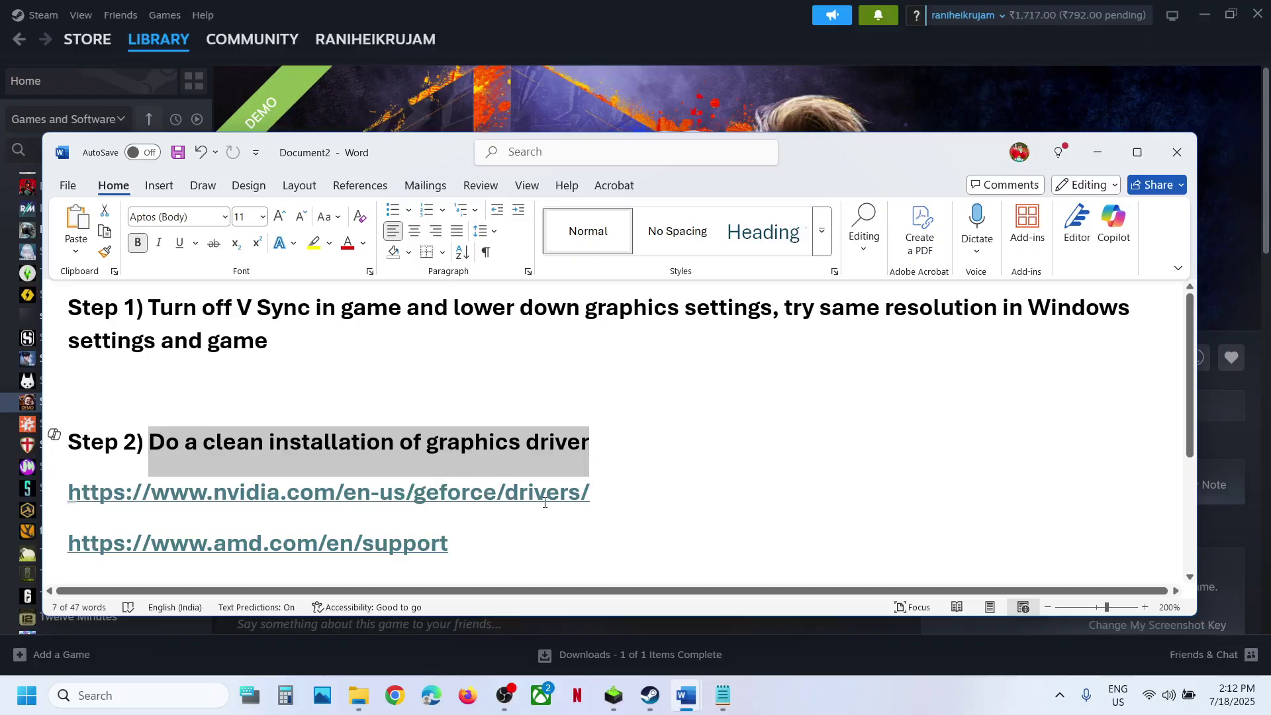
pyautogui.tripleClick(608, 492)
pyautogui.hotkey('ctrl', 'c')
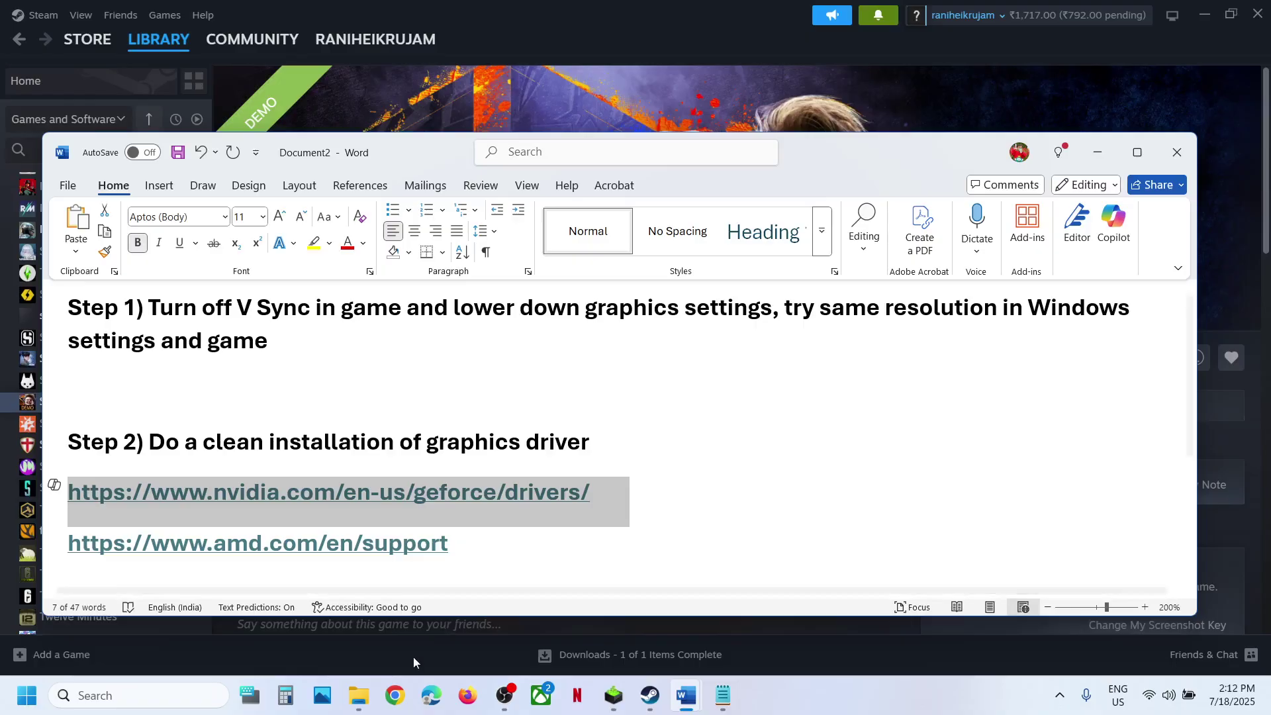
pyautogui.click(396, 695)
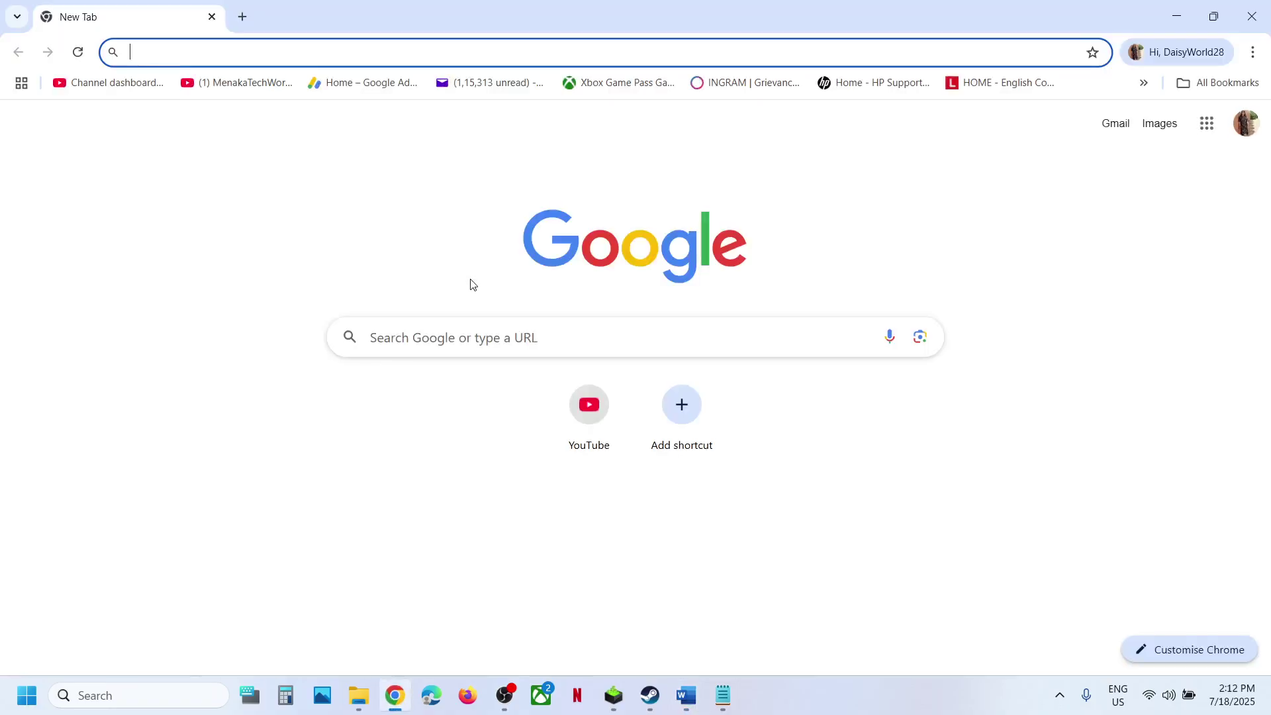
# Load the NVIDIA GeForce Drivers page and set Series to GeForce RTX 30 Series (Notebooks).
pyautogui.hotkey('ctrl', 'v')
pyautogui.press('Return')
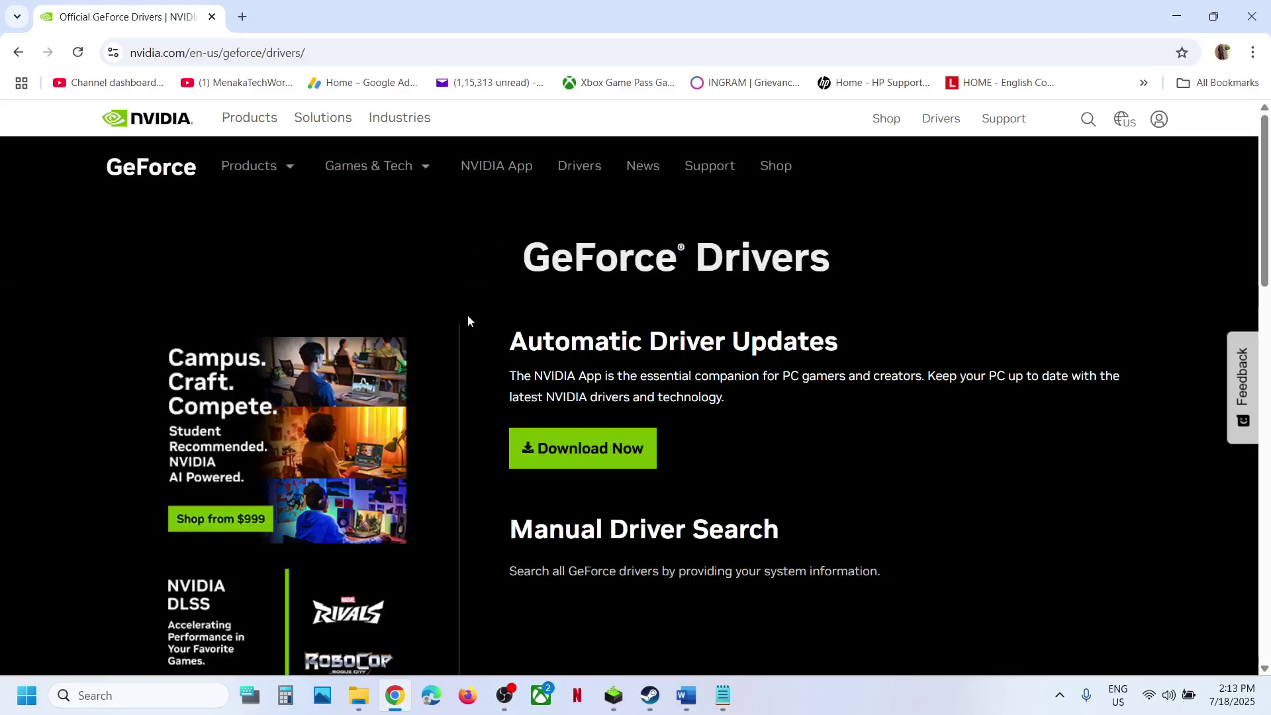
pyautogui.scroll(-5, 467, 320)
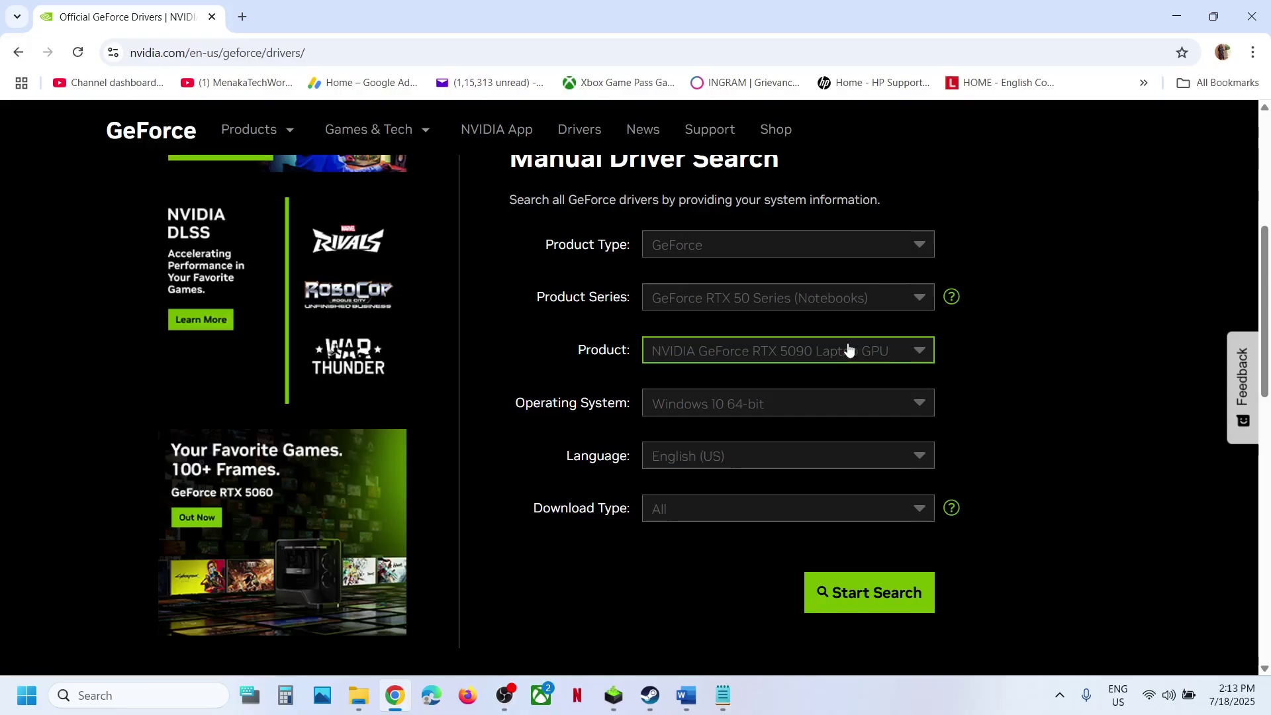
pyautogui.click(792, 303)
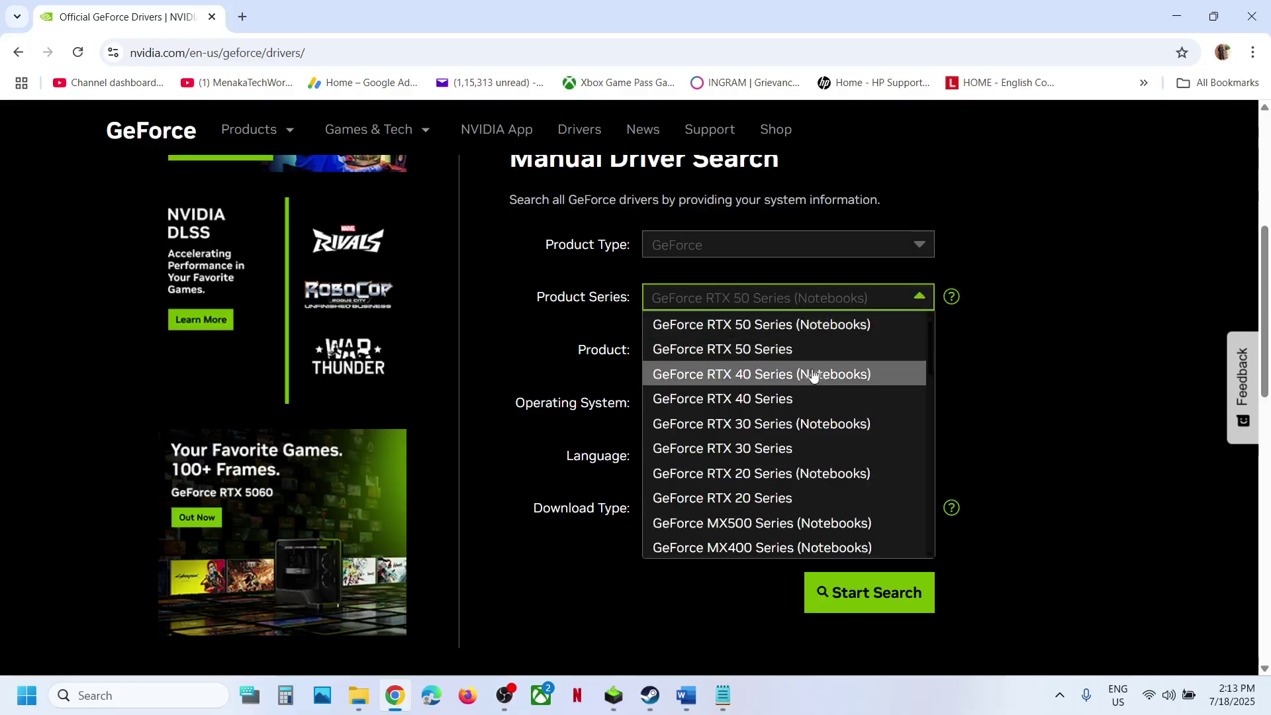
pyautogui.click(783, 428)
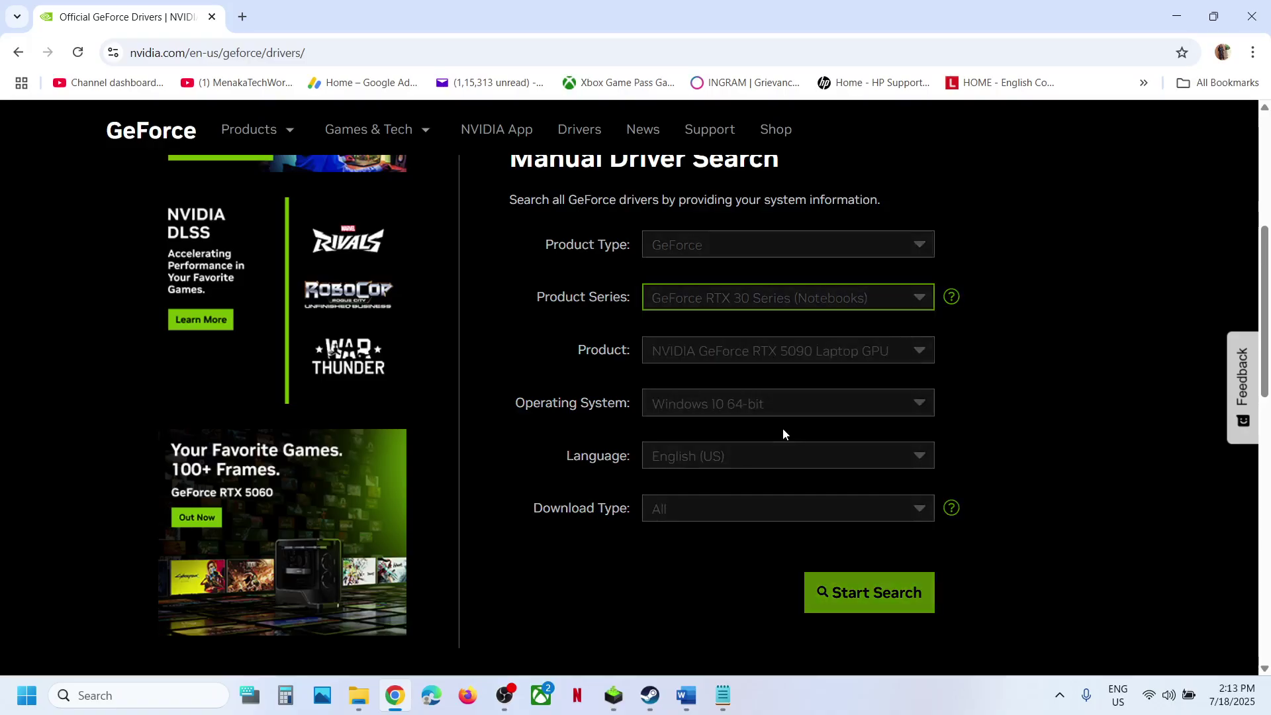
pyautogui.scroll(-1, 783, 390)
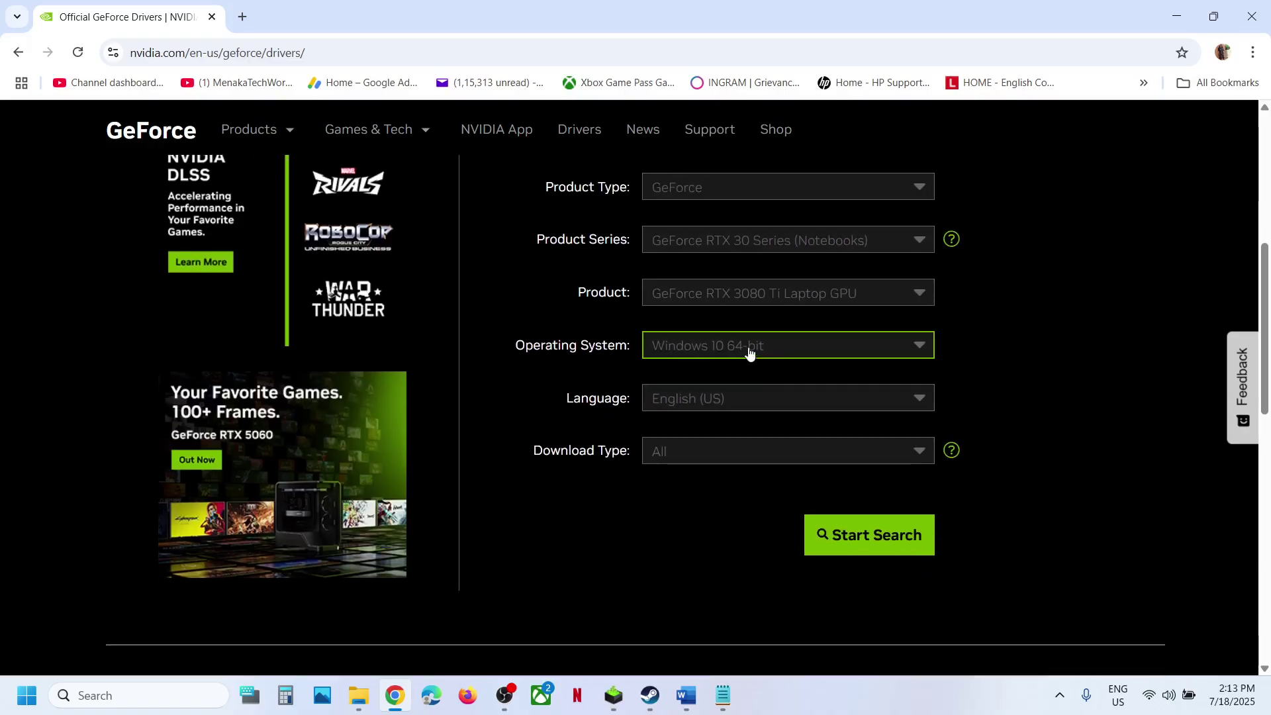
# Choose GeForce RTX 3050 Laptop GPU as product and Windows 11 as operating system.
pyautogui.click(740, 301)
pyautogui.scroll(-5, 761, 431)
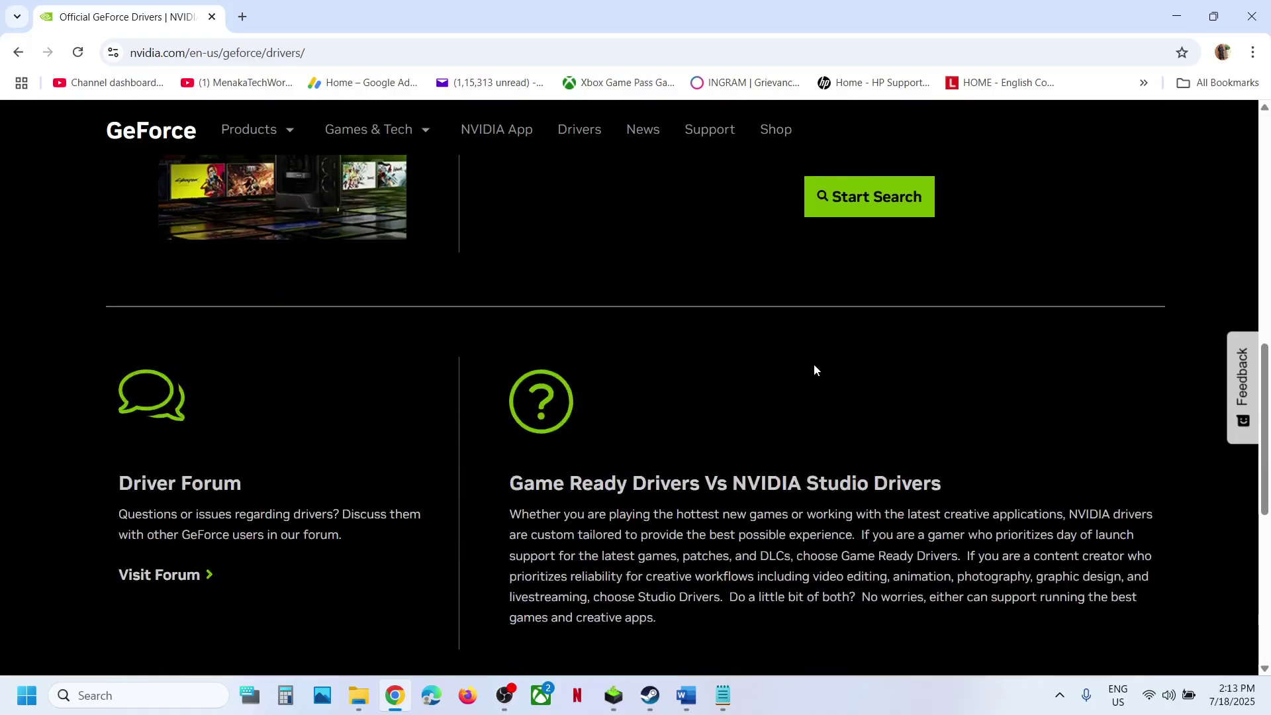
pyautogui.scroll(5, 815, 370)
pyautogui.click(772, 456)
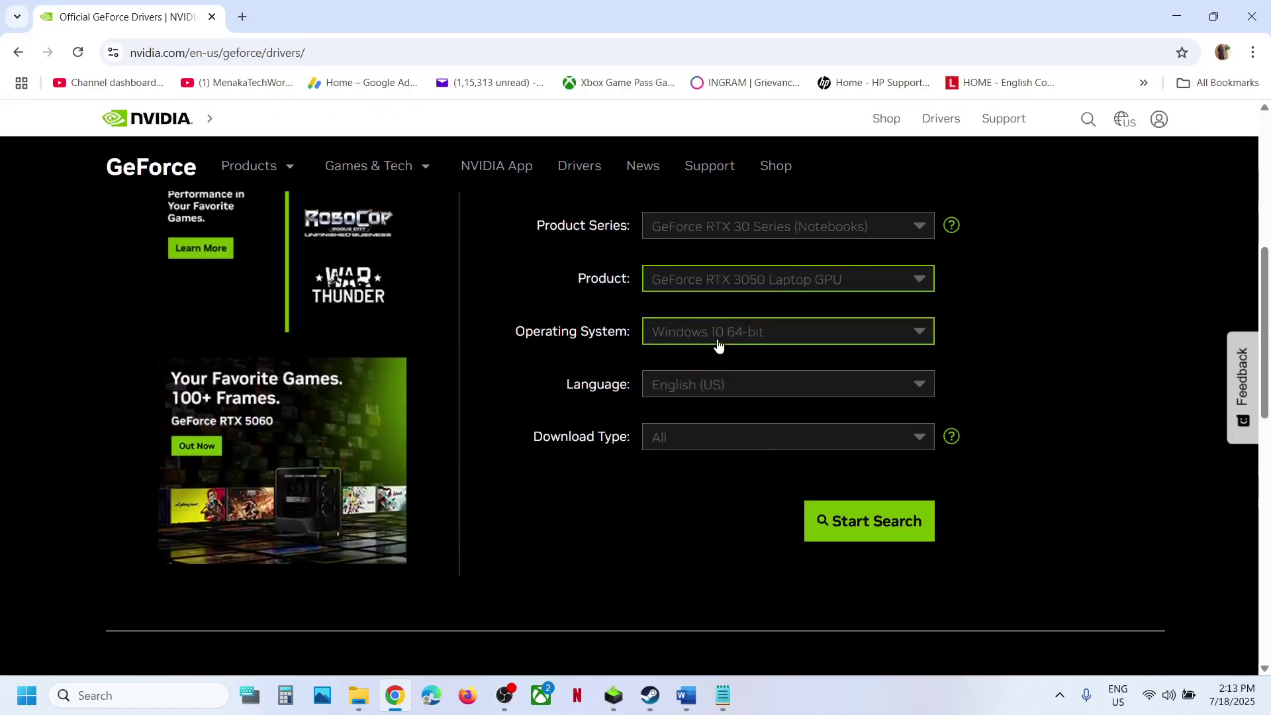
pyautogui.moveTo(719, 344); pyautogui.dragTo(760, 363)
pyautogui.click(752, 339)
pyautogui.click(757, 339)
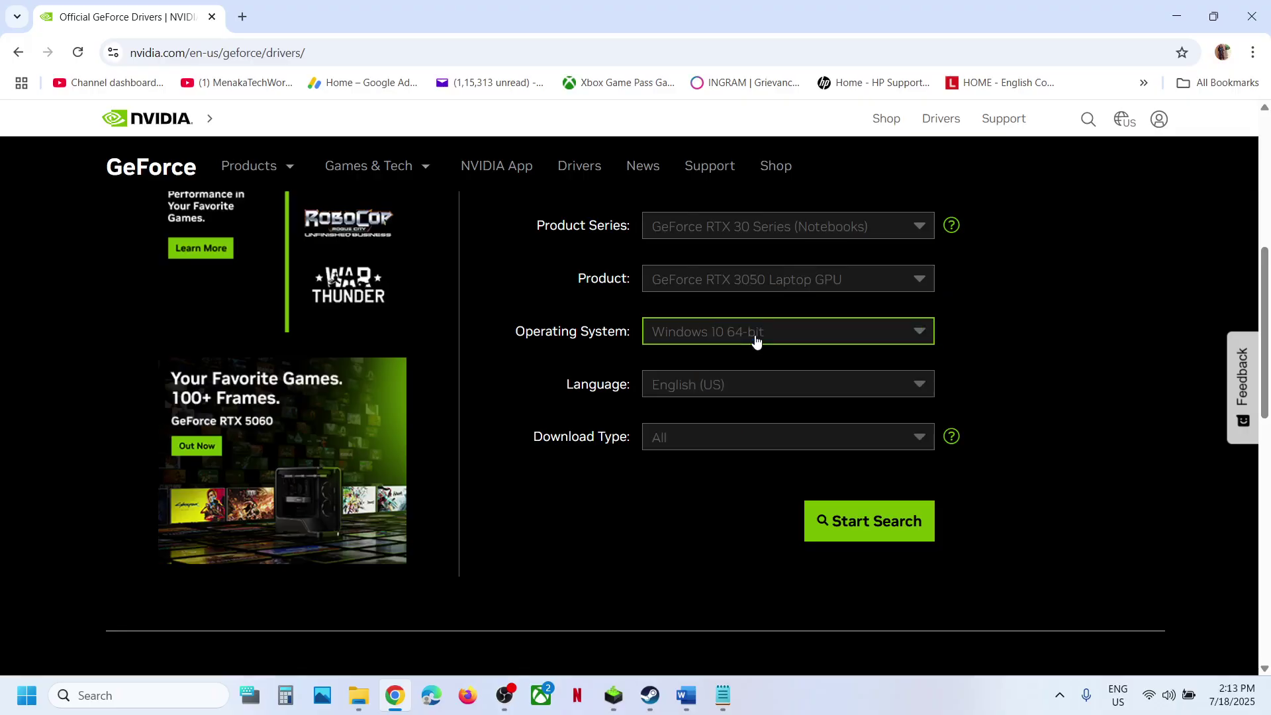
pyautogui.click(757, 339)
pyautogui.click(736, 380)
# Search the drivers and download Game Ready Driver 576.88.
pyautogui.click(861, 523)
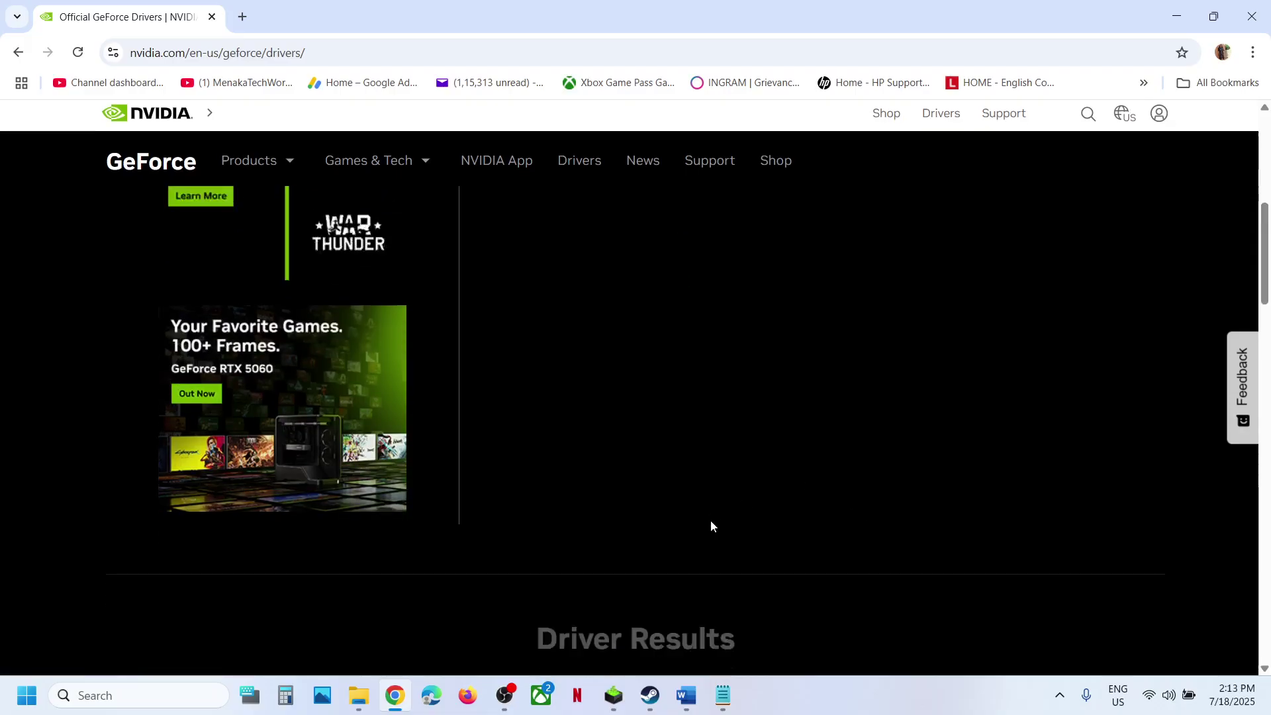
pyautogui.scroll(-5, 712, 527)
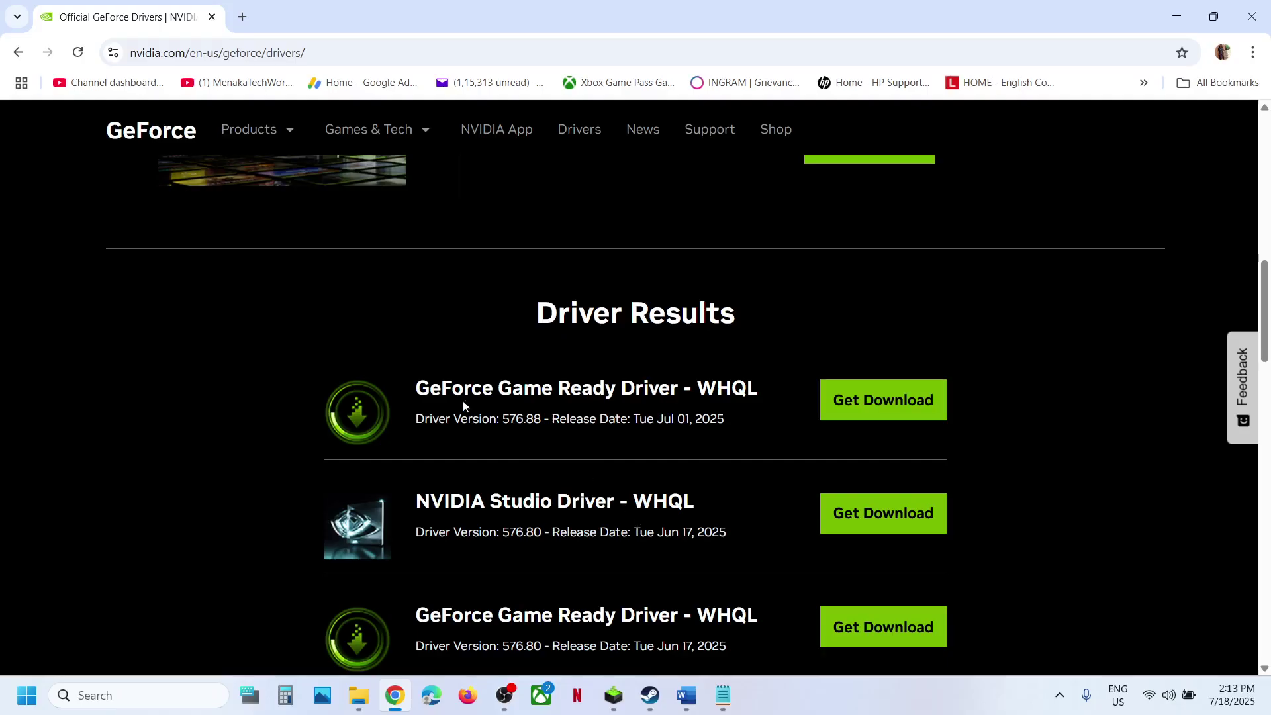
pyautogui.moveTo(425, 387)
pyautogui.mouseDown()
pyautogui.moveTo(693, 391)
pyautogui.moveTo(431, 390)
pyautogui.mouseUp()
pyautogui.click(885, 400)
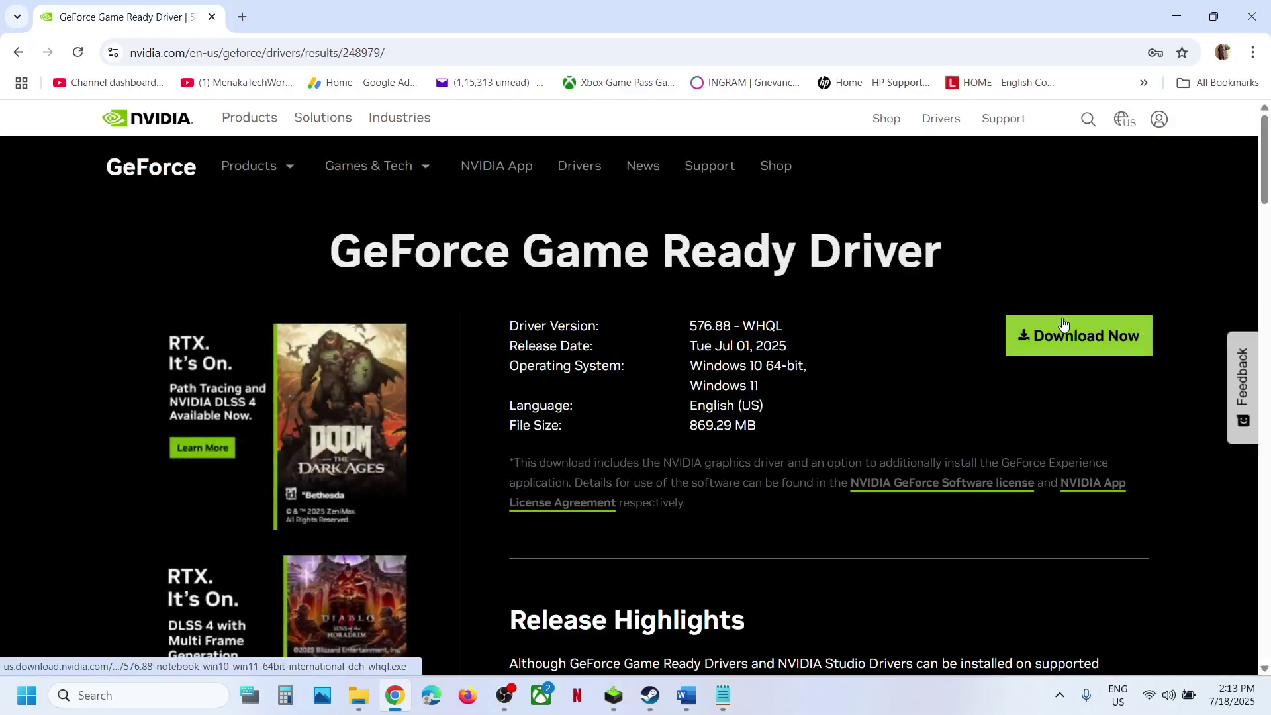
pyautogui.click(1059, 329)
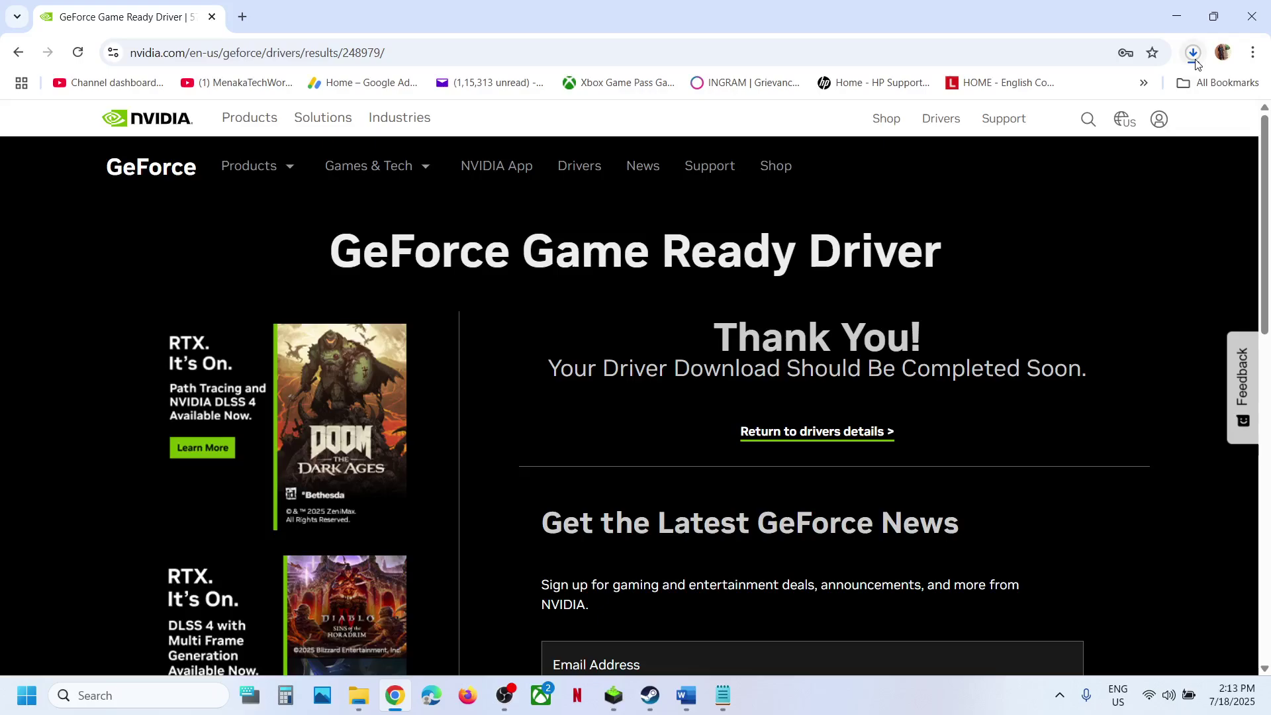
# Run the 576.88 installer, accept the licence, and choose a Custom (Advanced) clean installation.
pyautogui.click(1193, 53)
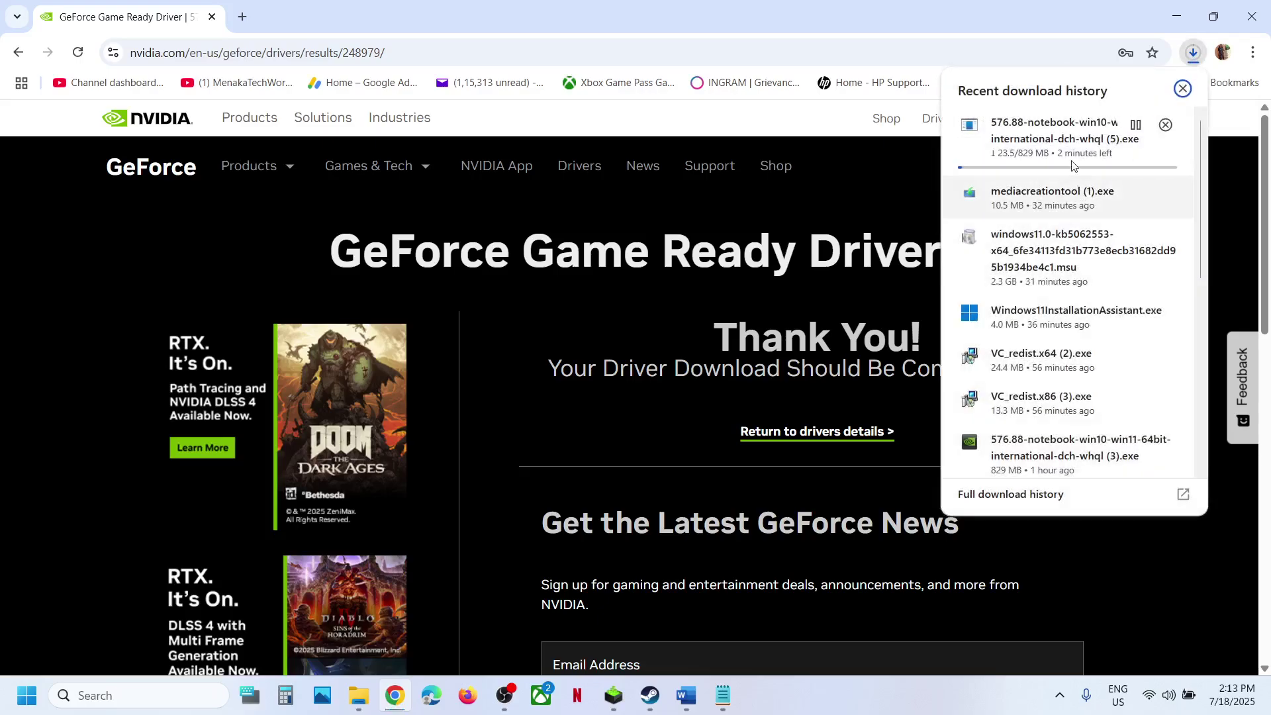
pyautogui.click(824, 314)
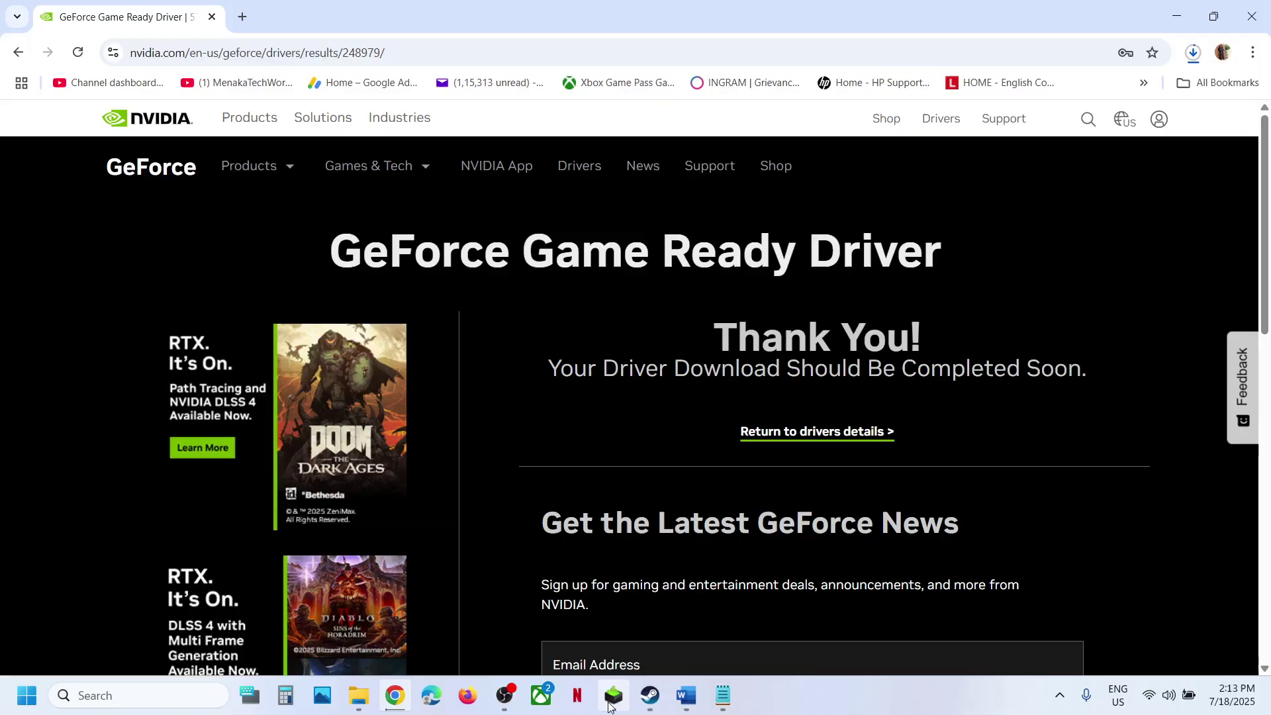
pyautogui.click(609, 706)
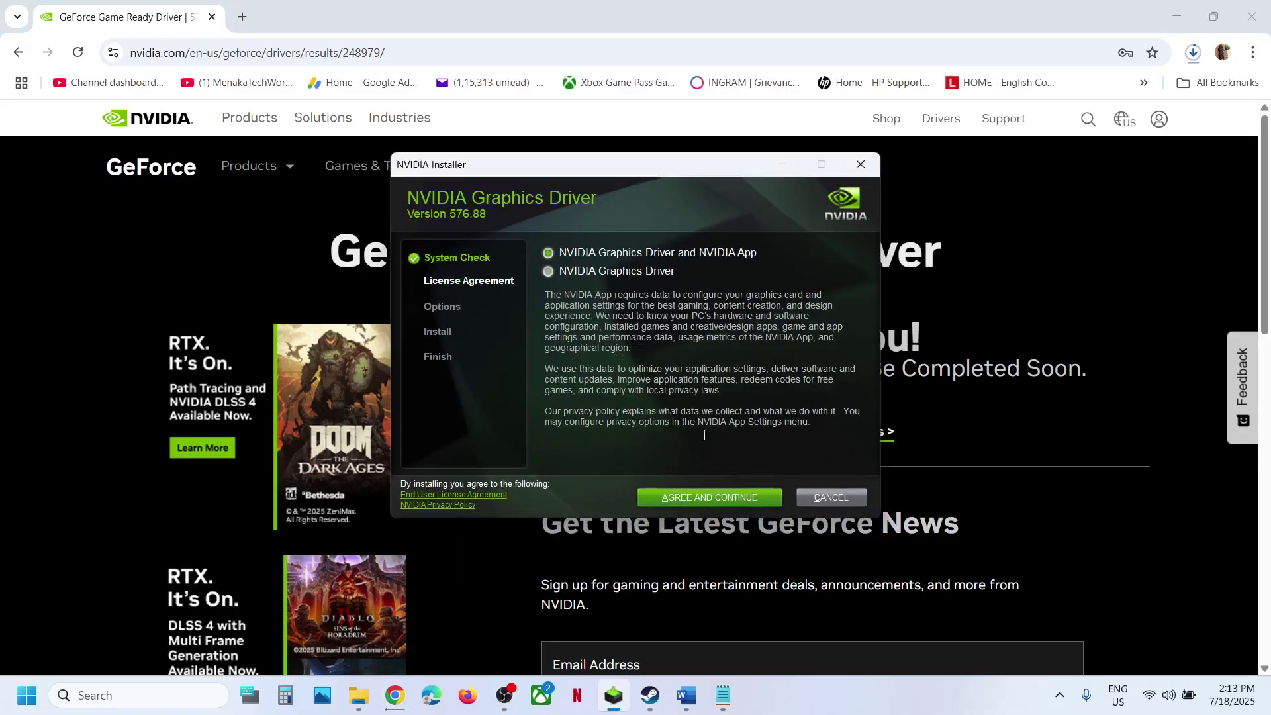
pyautogui.click(703, 501)
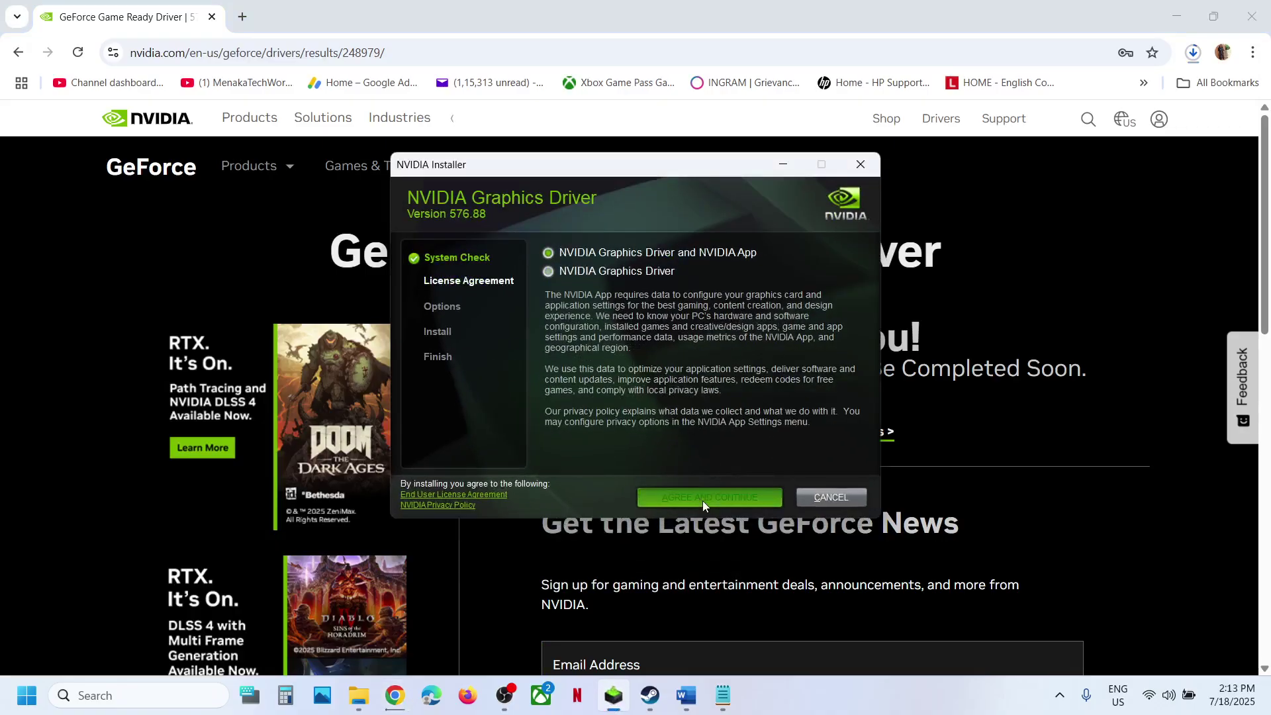
pyautogui.click(580, 351)
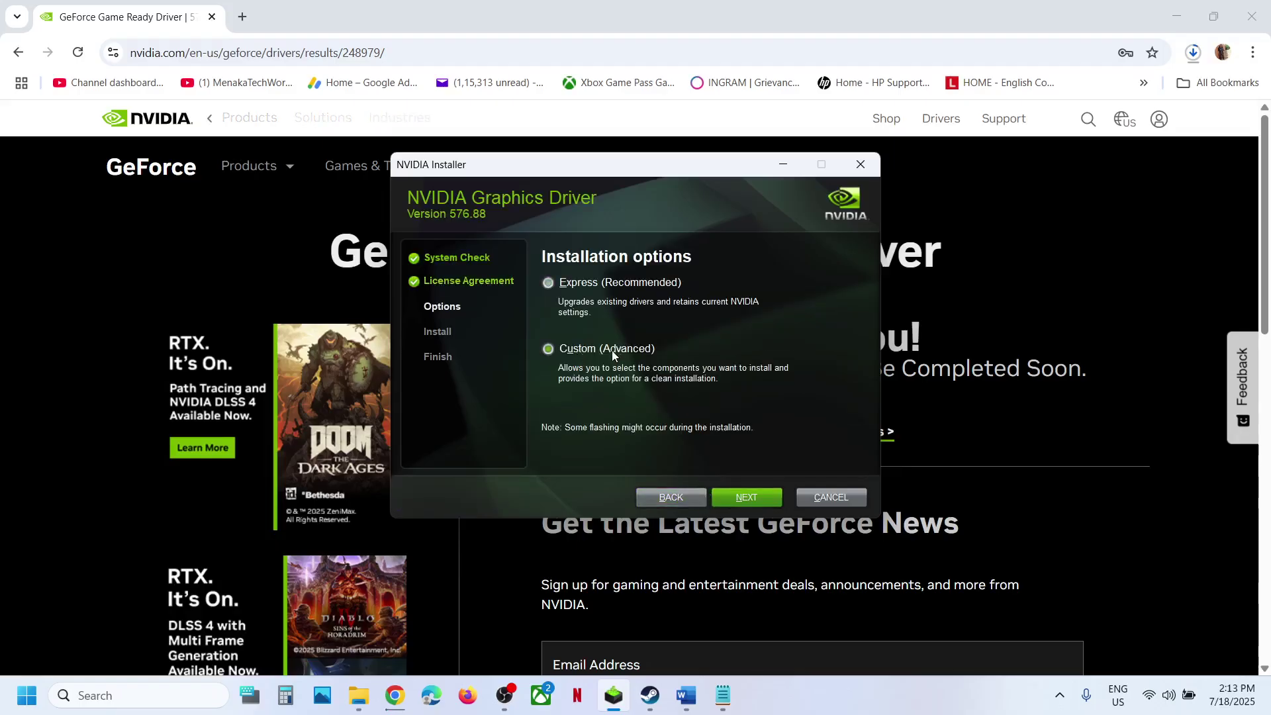
pyautogui.click(757, 496)
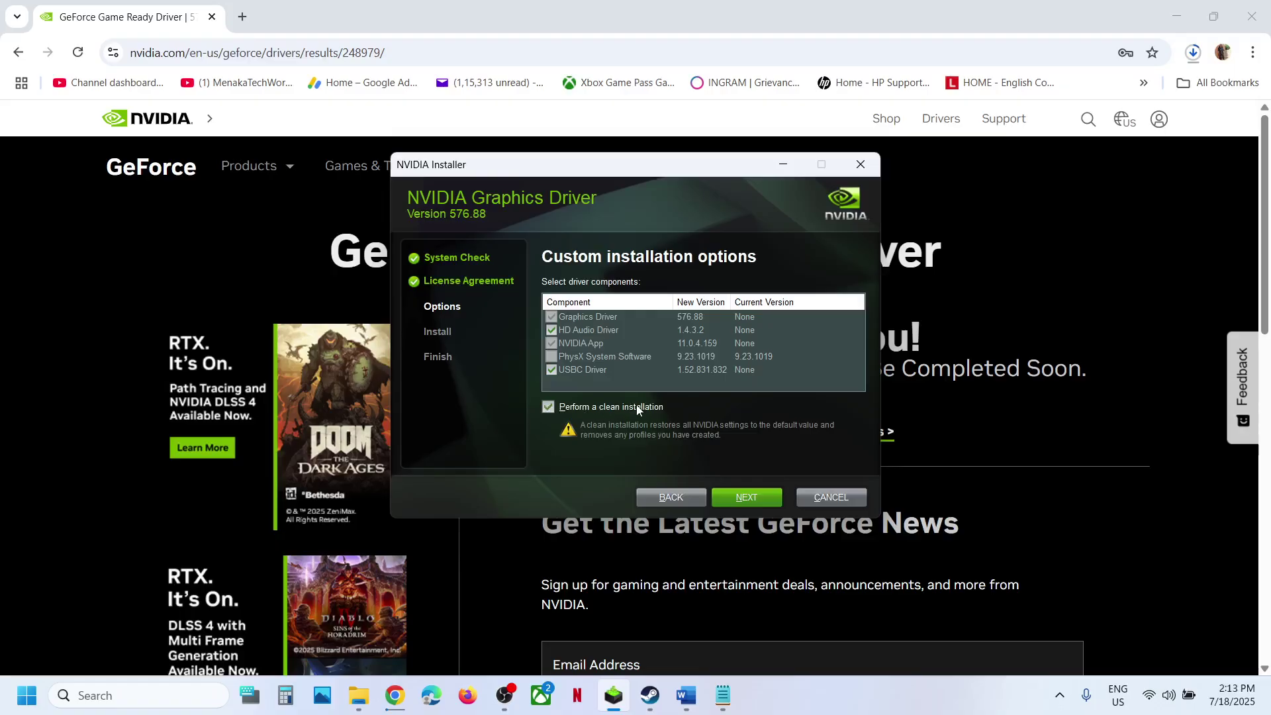
pyautogui.click(748, 497)
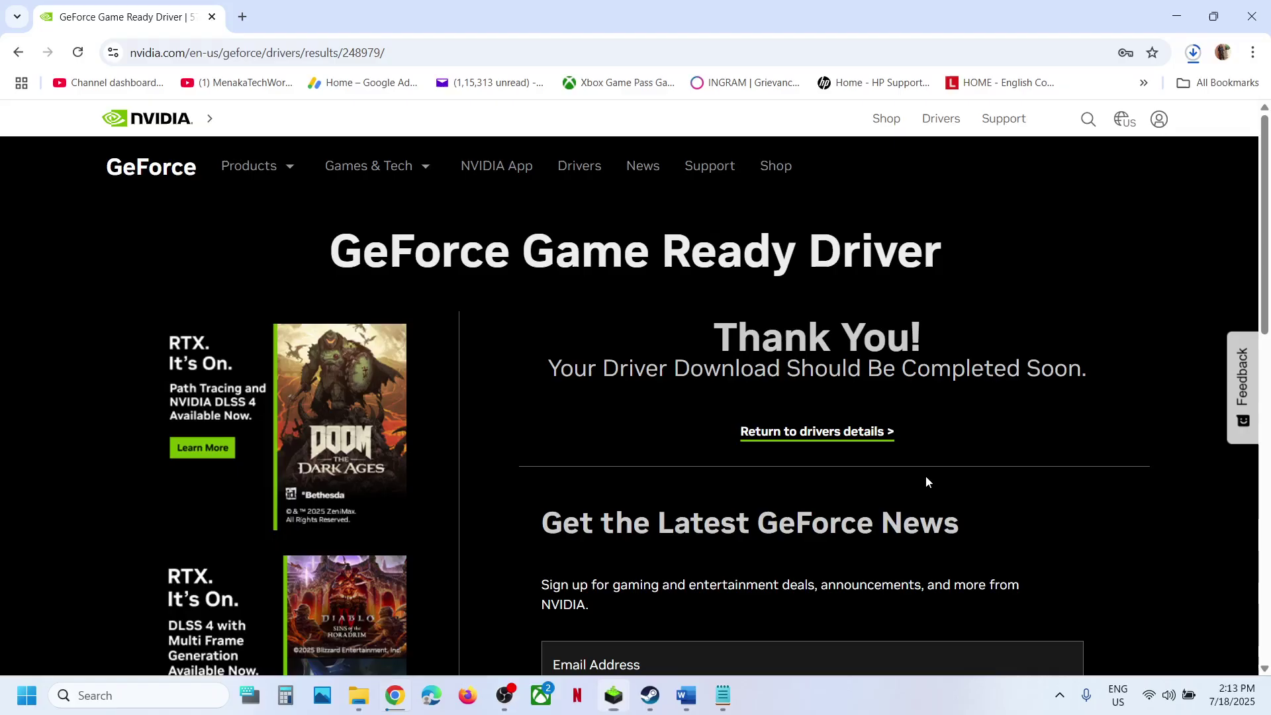
# Open the Start menu's power options and dismiss them without choosing one.
pyautogui.click(21, 701)
pyautogui.click(481, 639)
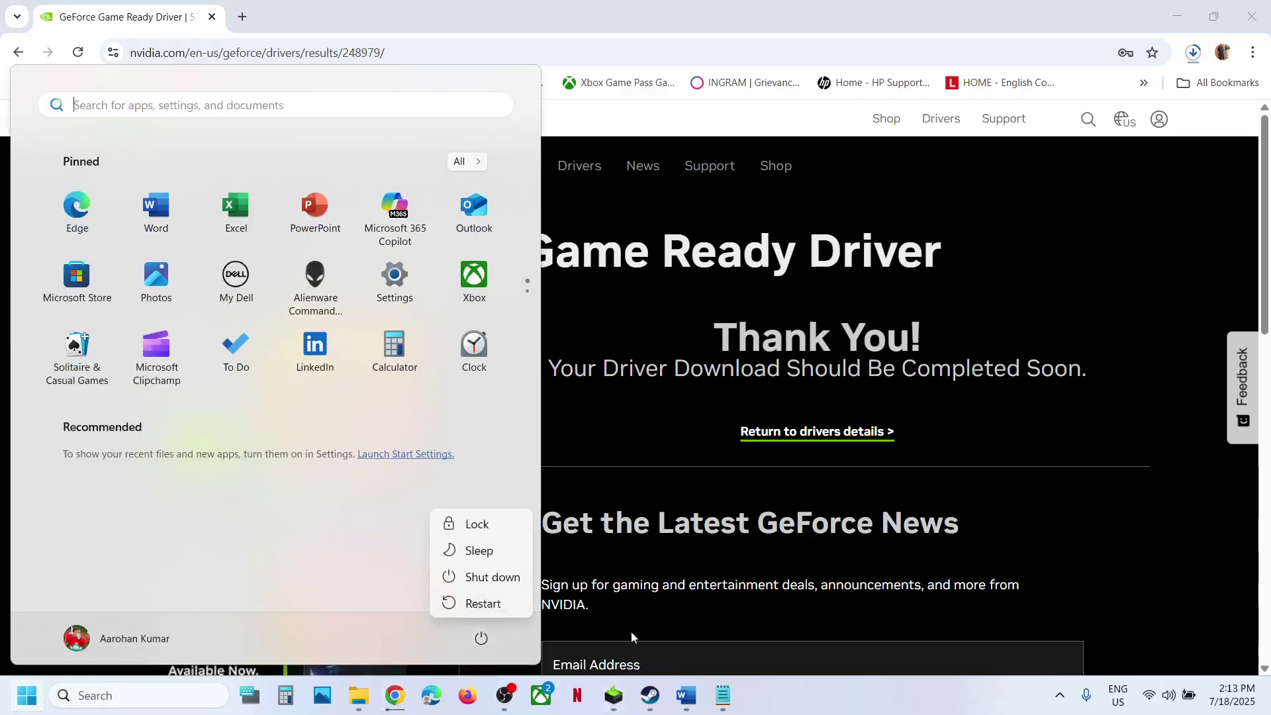
pyautogui.click(650, 695)
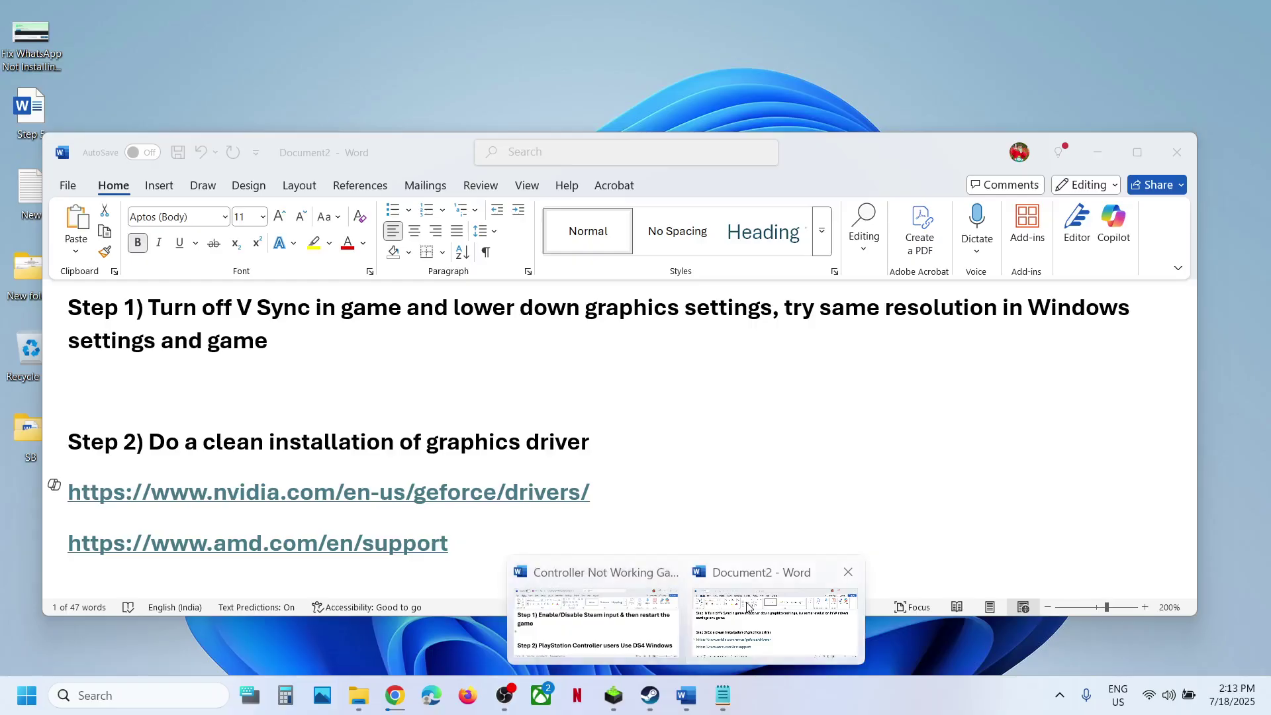
# Copy 'graphics' from Step 3 in Word and use it to search for Windows Graphics settings.
pyautogui.click(761, 620)
pyautogui.scroll(-3, 594, 519)
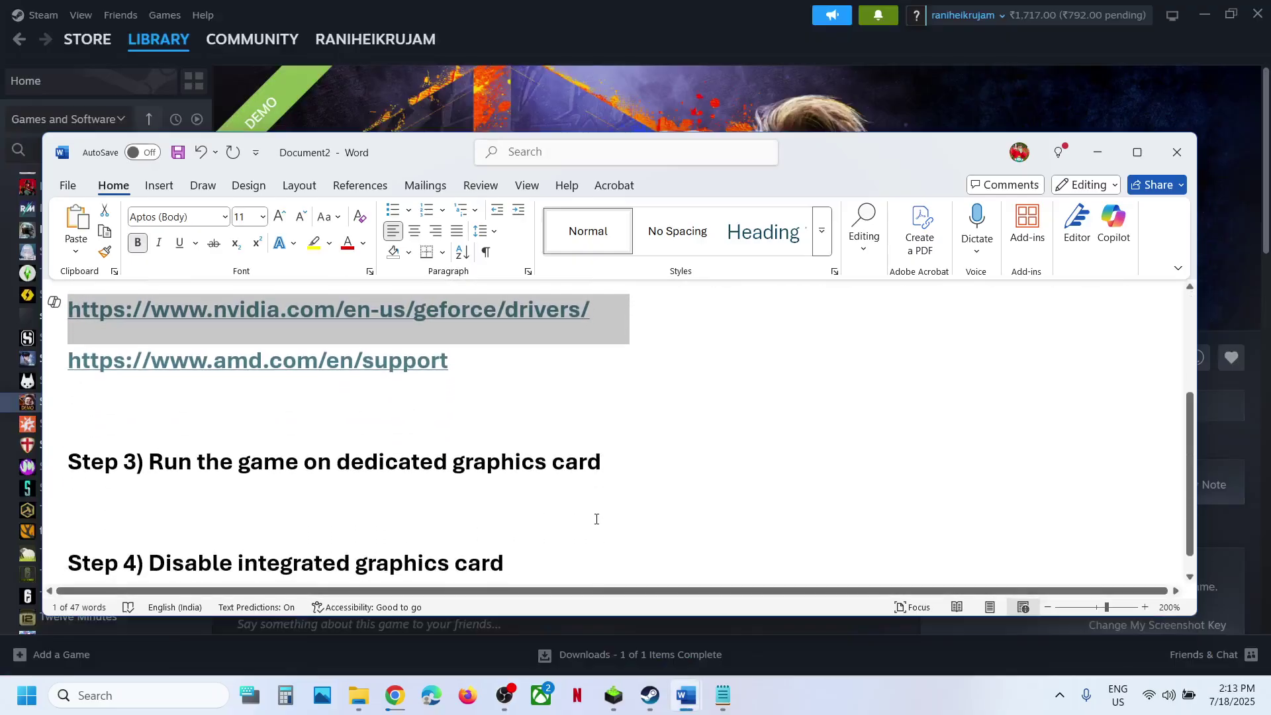
pyautogui.doubleClick(516, 468)
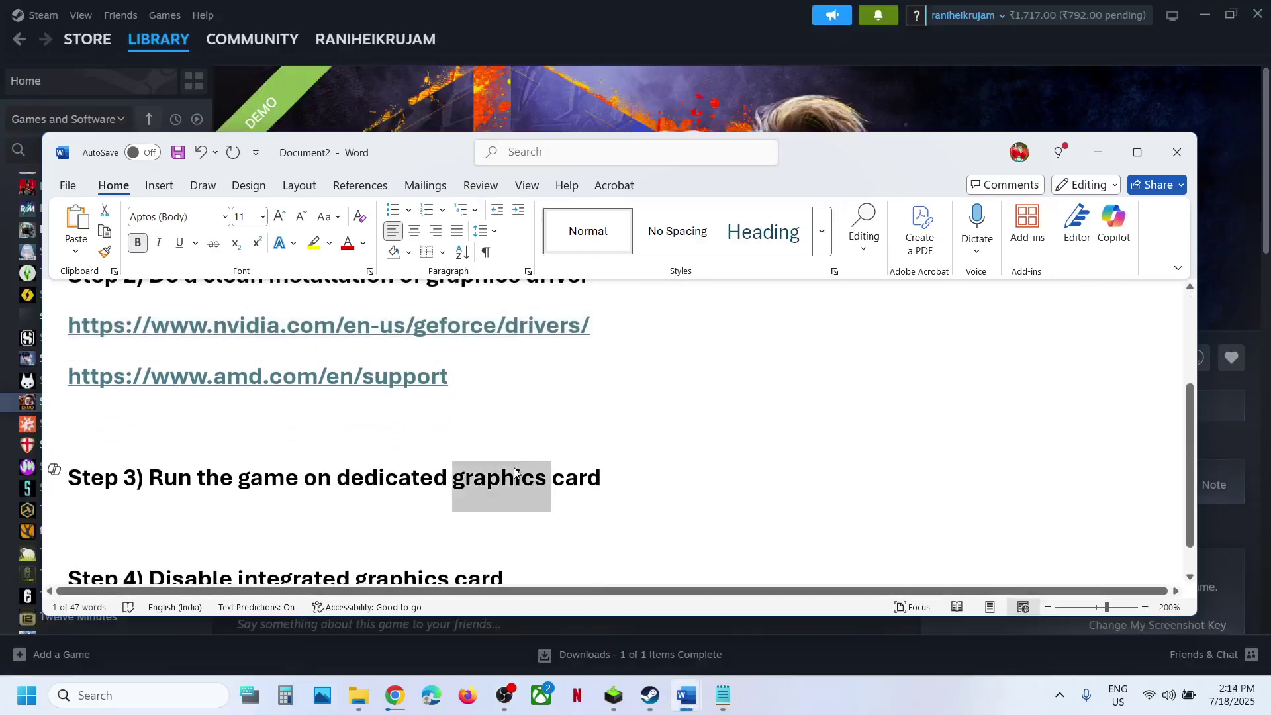
pyautogui.hotkey('ctrl', 'c')
pyautogui.click(133, 693)
pyautogui.hotkey('ctrl', 'v')
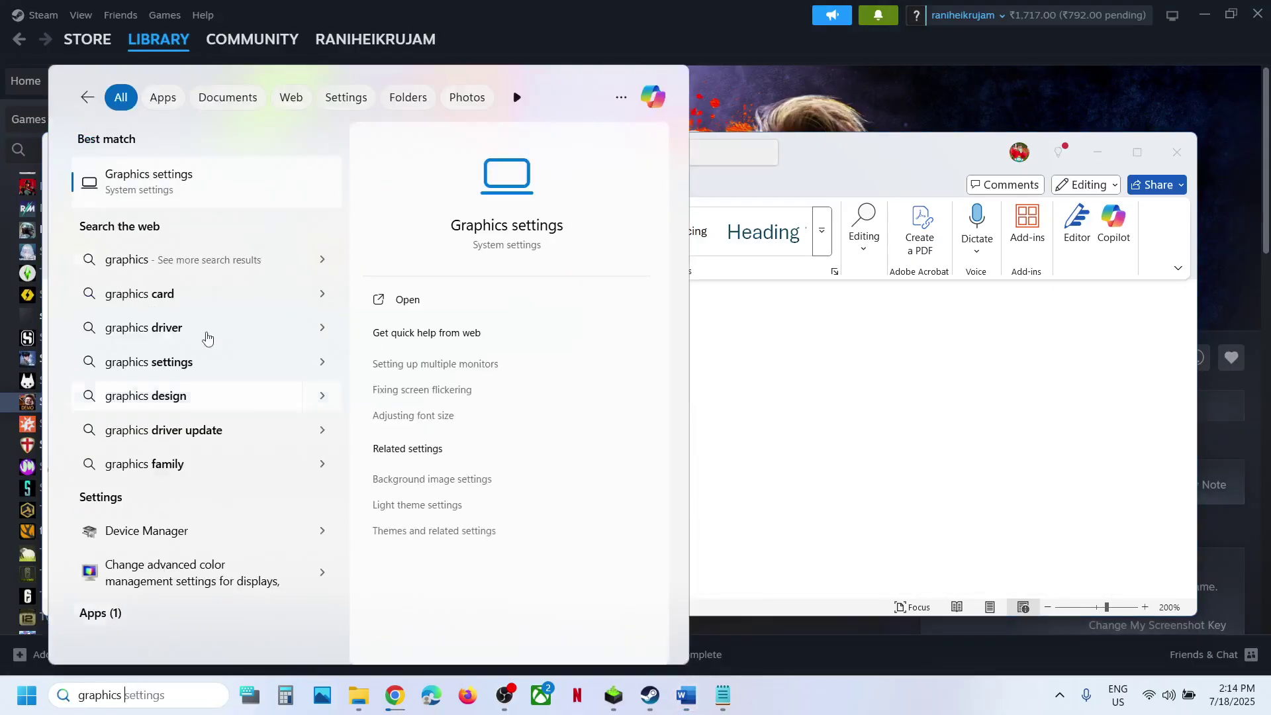
pyautogui.click(197, 177)
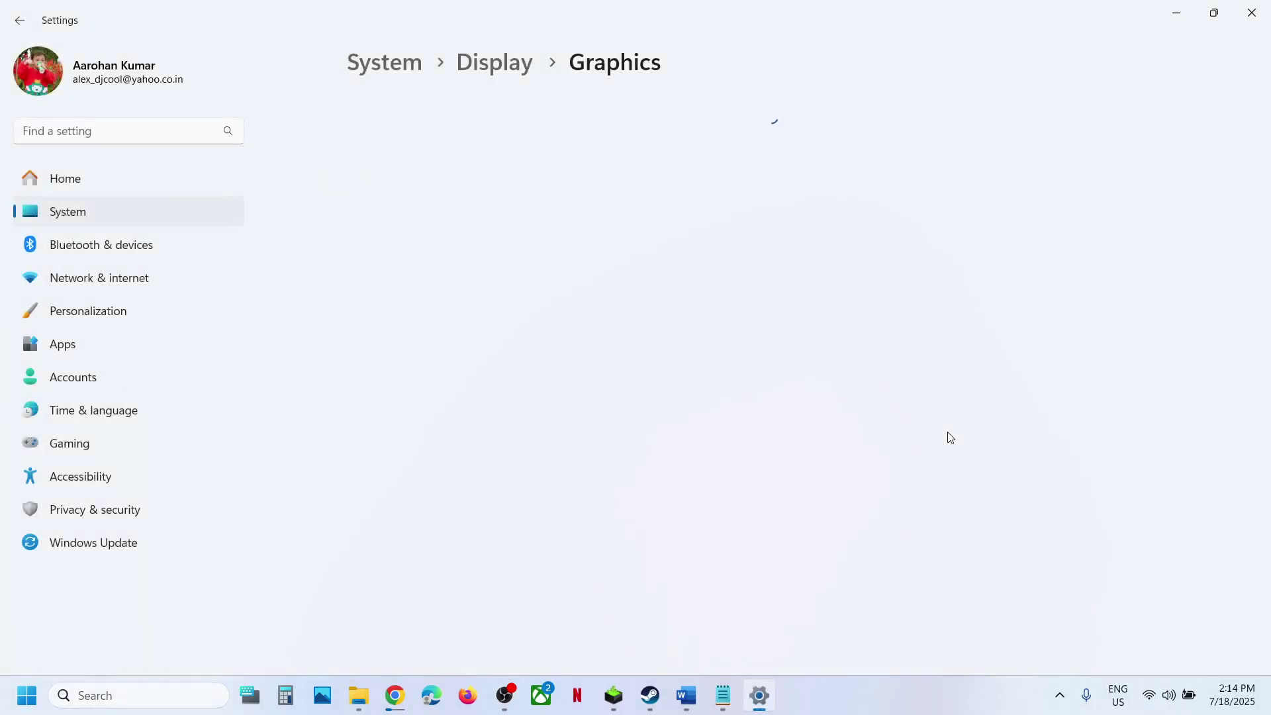
# Add the StreetFighter6 executable as a desktop app in the Graphics list.
pyautogui.click(960, 463)
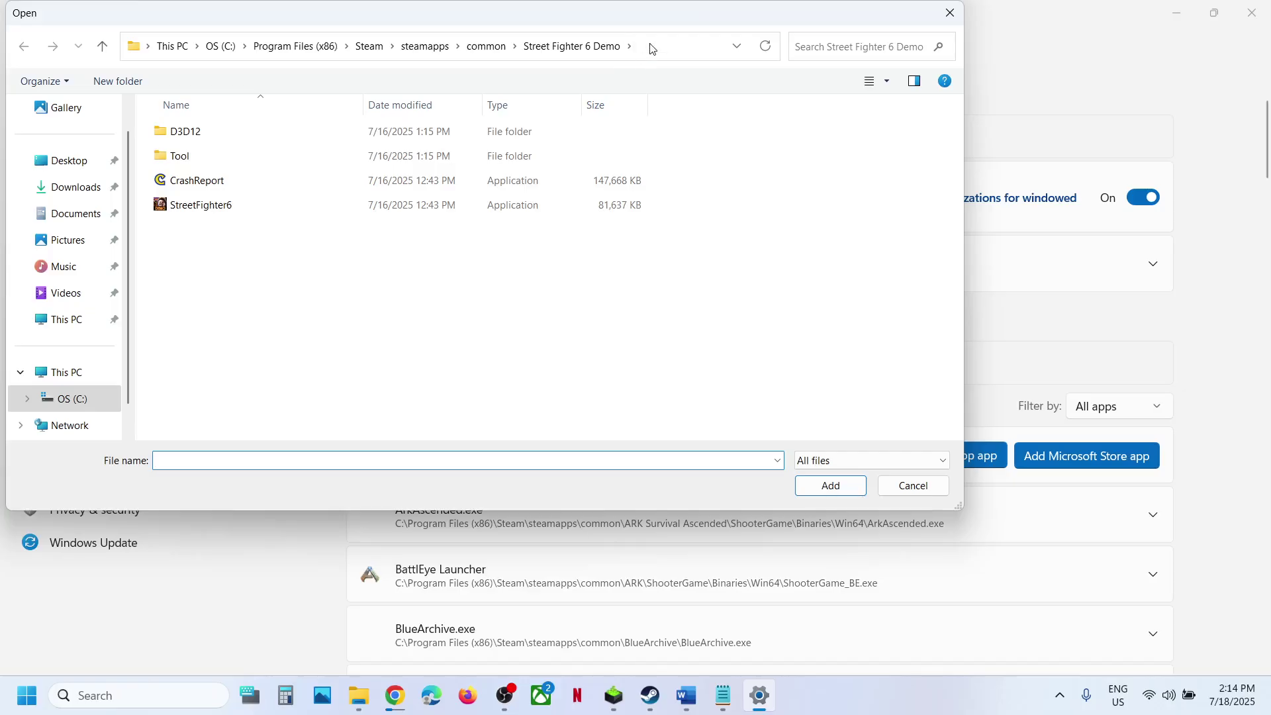
pyautogui.click(652, 48)
pyautogui.click(237, 206)
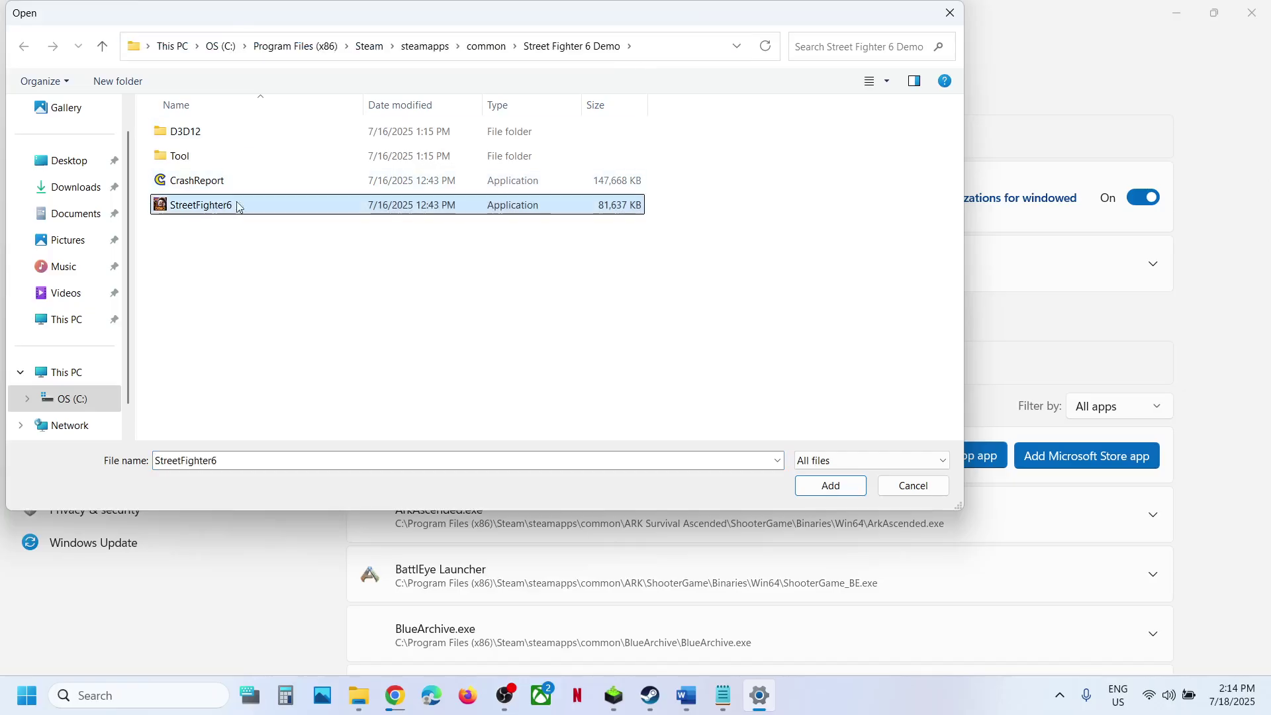
pyautogui.click(807, 485)
# Set StreetFighter6Demo's GPU preference to High Performance (NVIDIA GeForce RTX 3050).
pyautogui.scroll(-20, 698, 511)
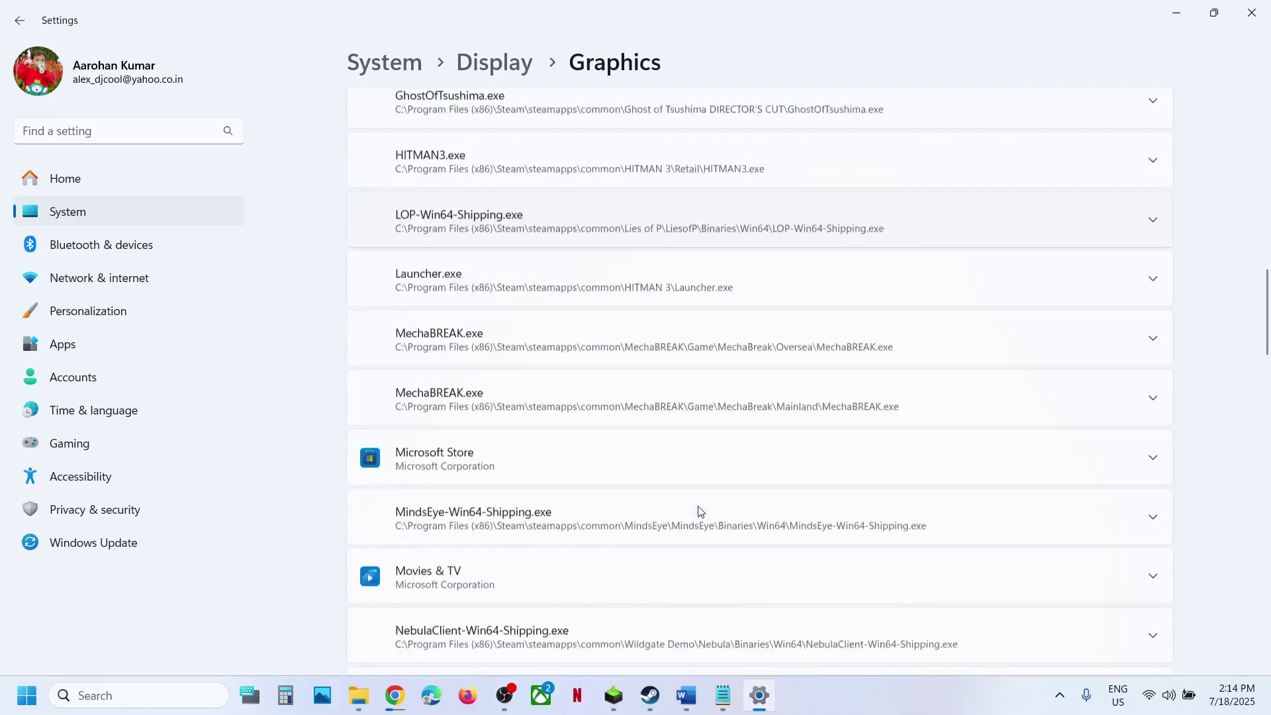
pyautogui.scroll(-8, 698, 510)
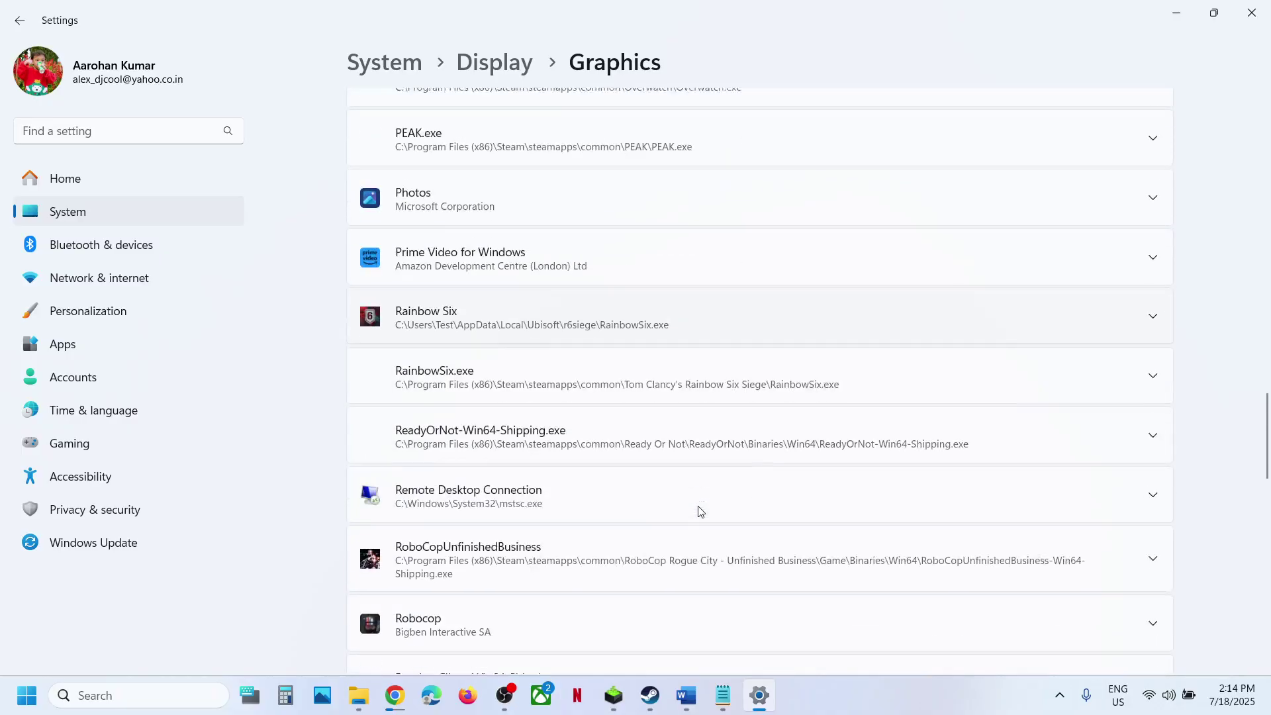
pyautogui.scroll(-6, 477, 460)
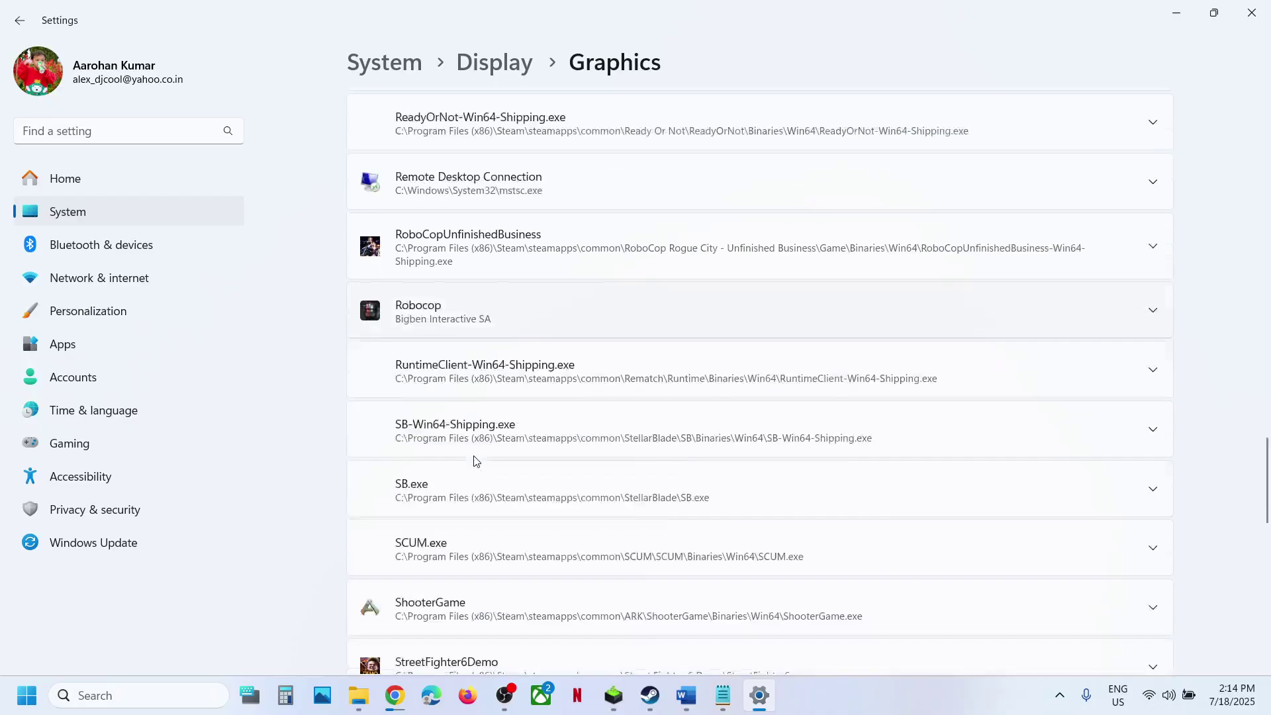
pyautogui.click(553, 429)
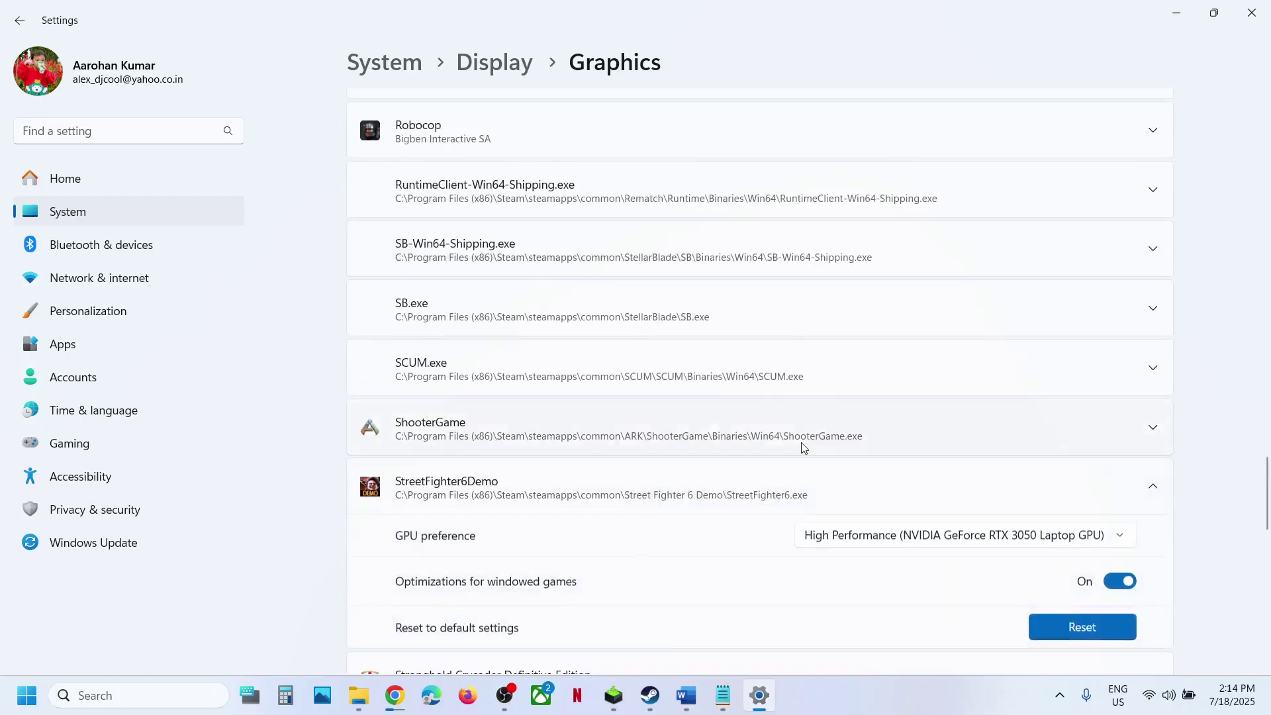
pyautogui.scroll(-3, 803, 445)
pyautogui.click(1008, 324)
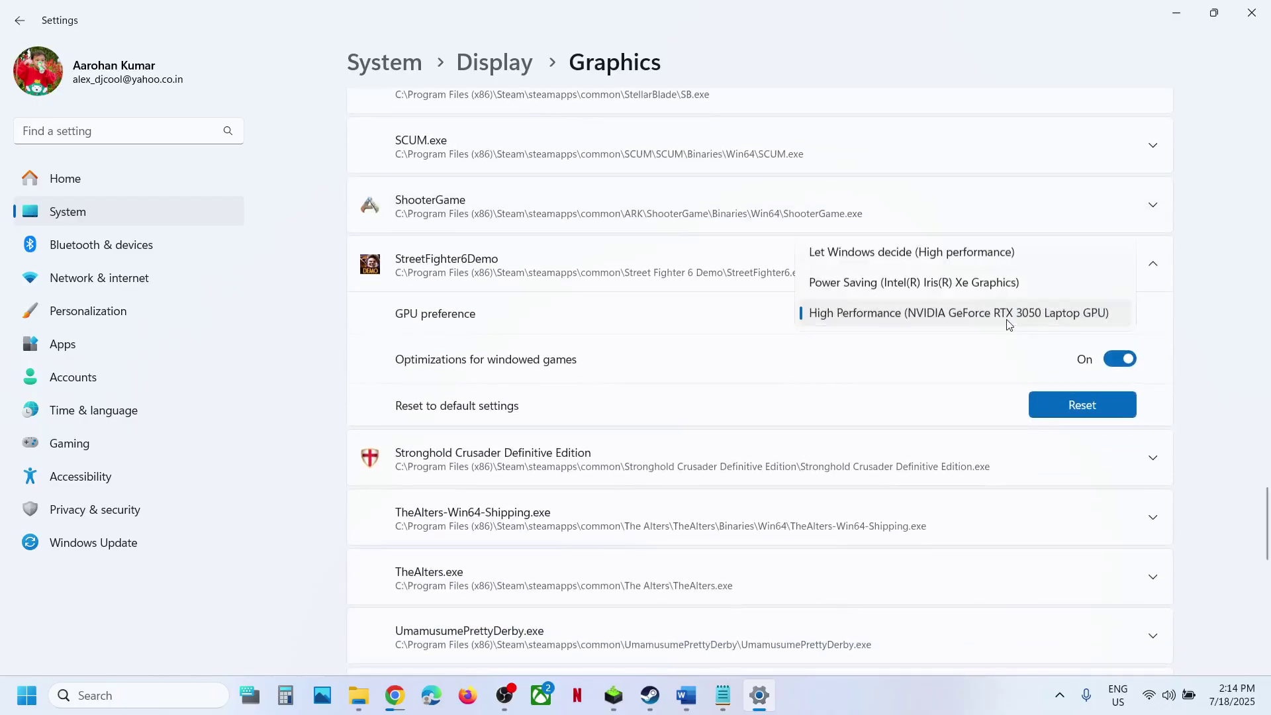
pyautogui.click(946, 313)
# Append ', desktop connect DP to dedicated graphics card slot' to Step 3, then highlight the Step 4 heading.
pyautogui.click(1254, 13)
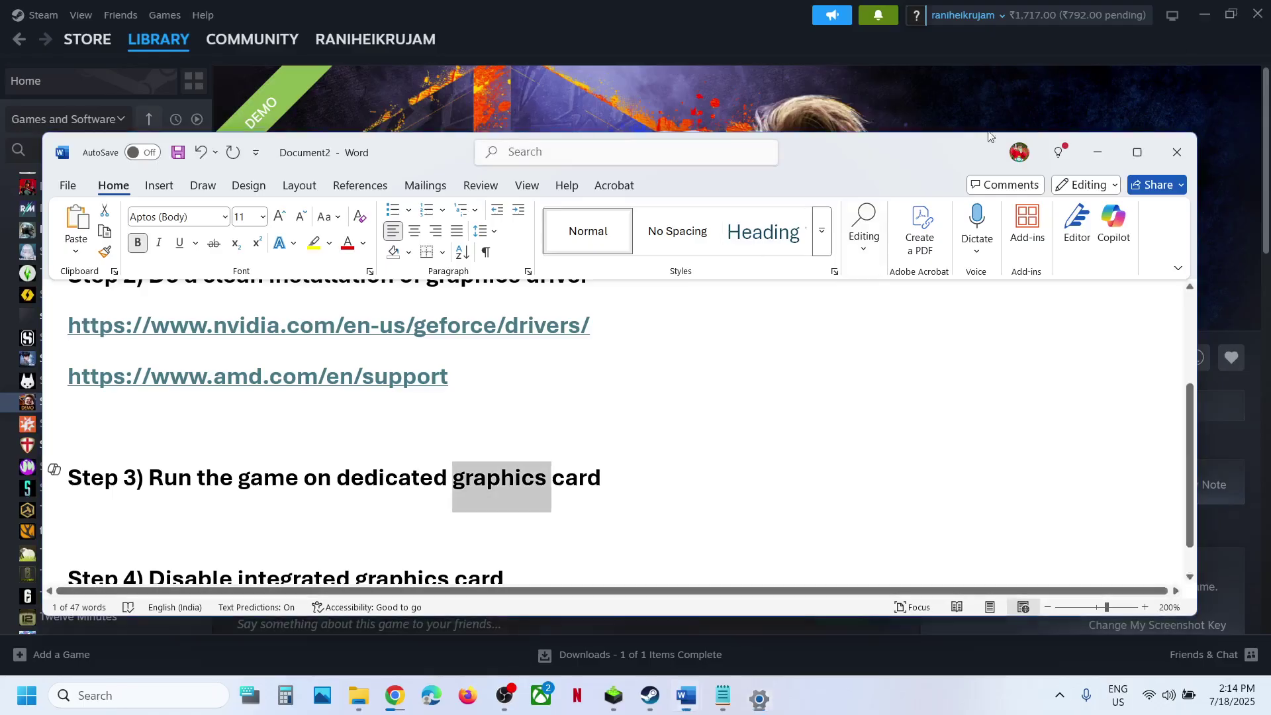
pyautogui.click(631, 479)
pyautogui.write(', deskt')
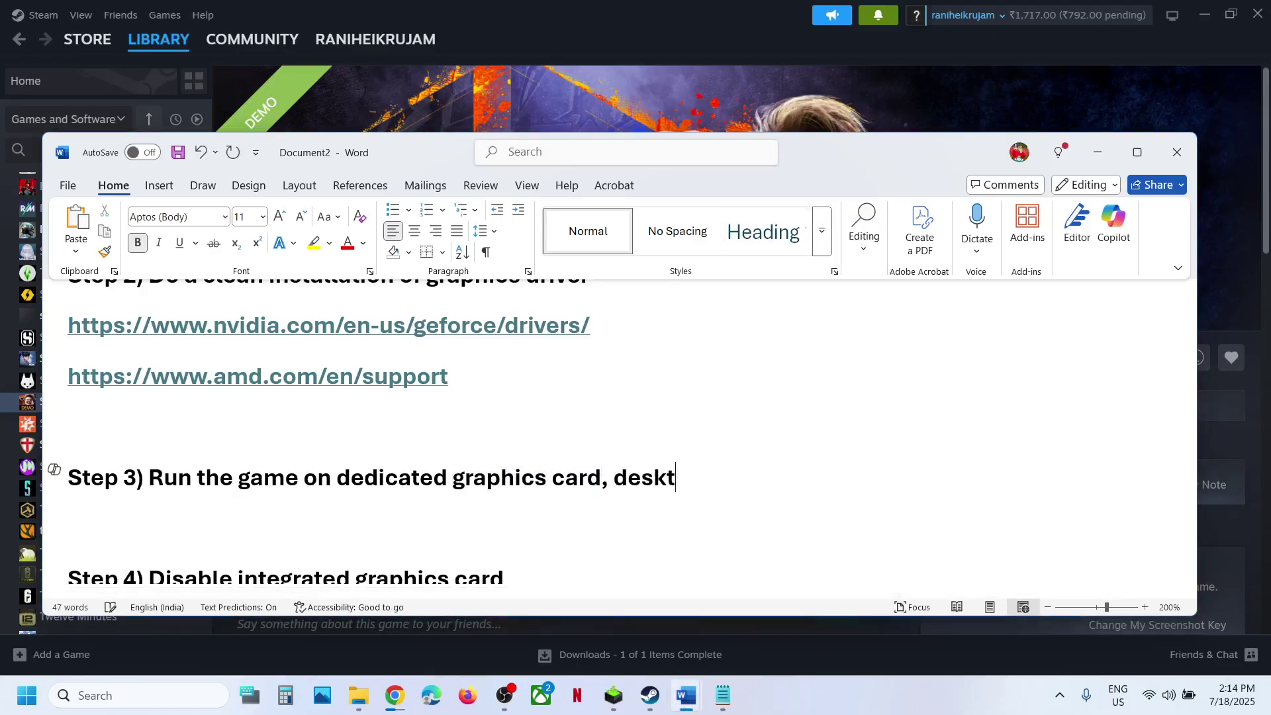
pyautogui.write('op connec')
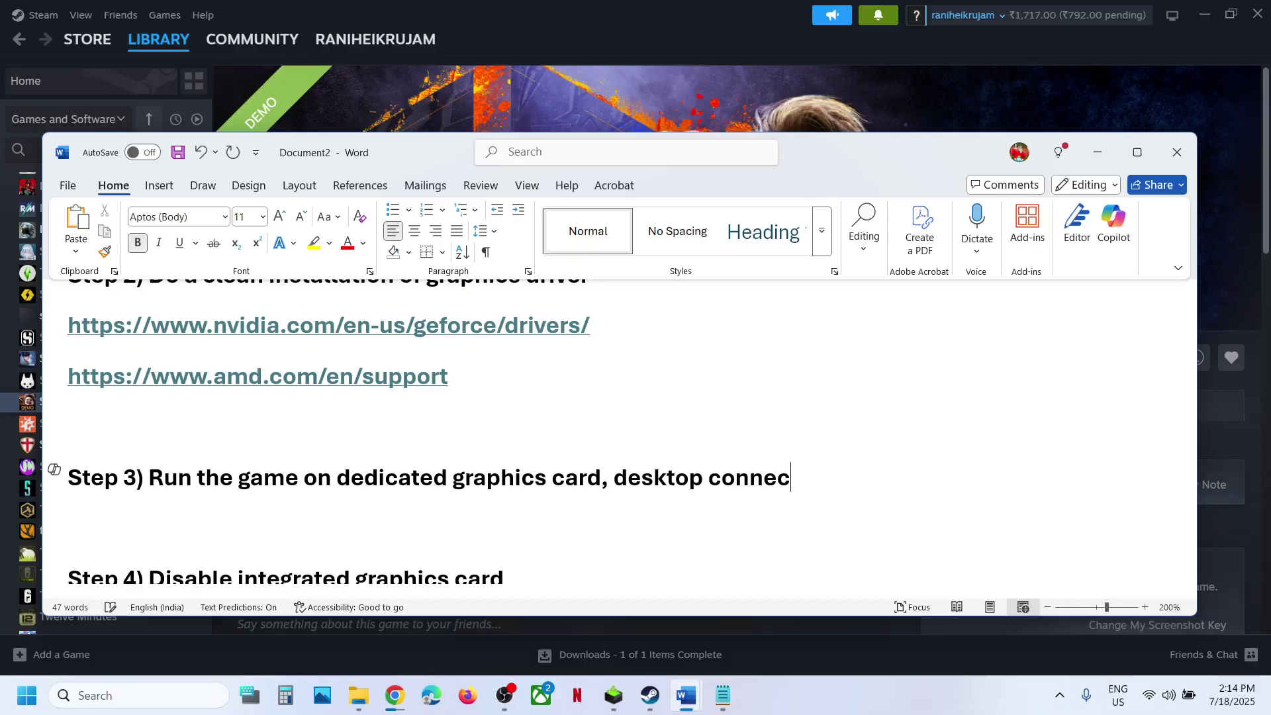
pyautogui.write('t DP to')
pyautogui.write(' dedicated ')
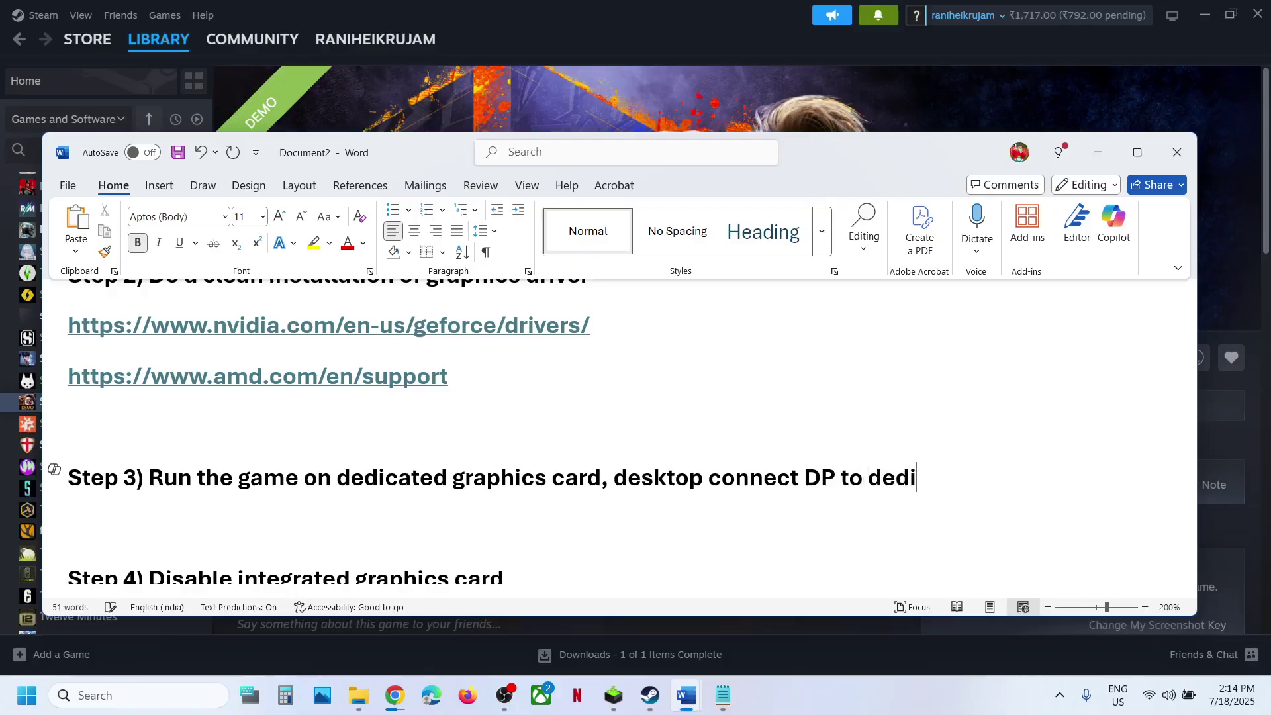
pyautogui.write('graphics ')
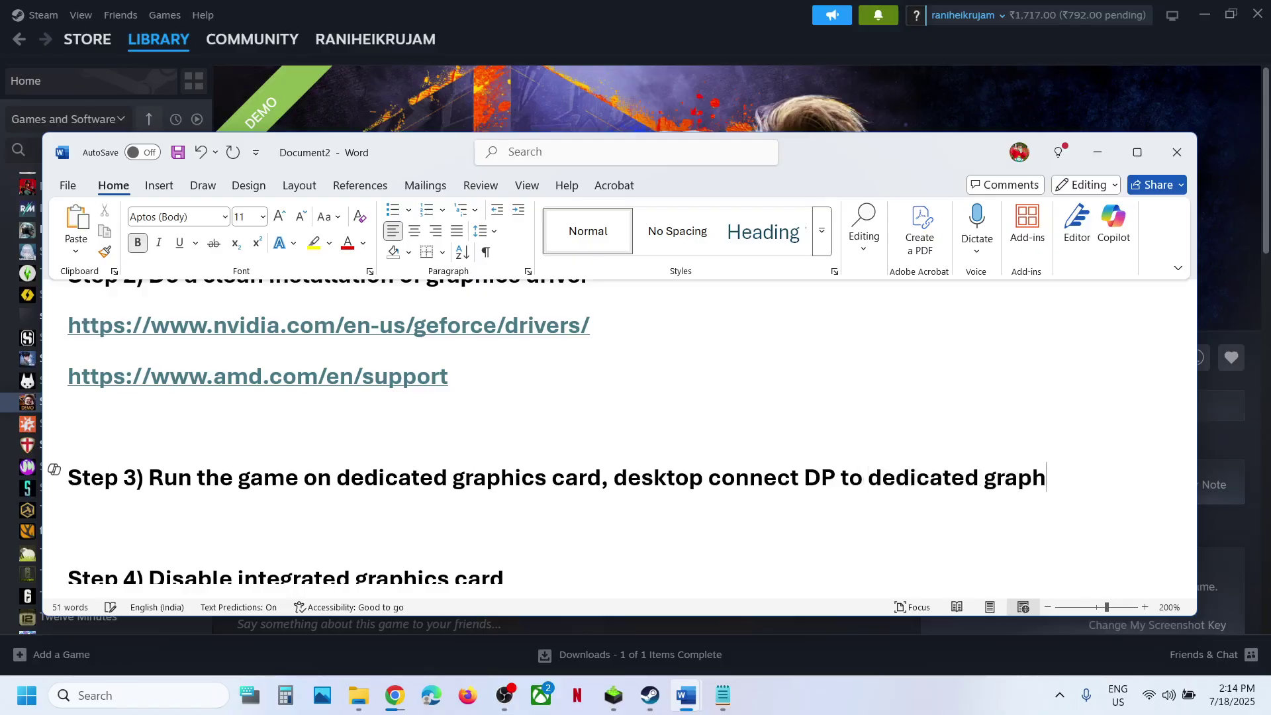
pyautogui.write('card')
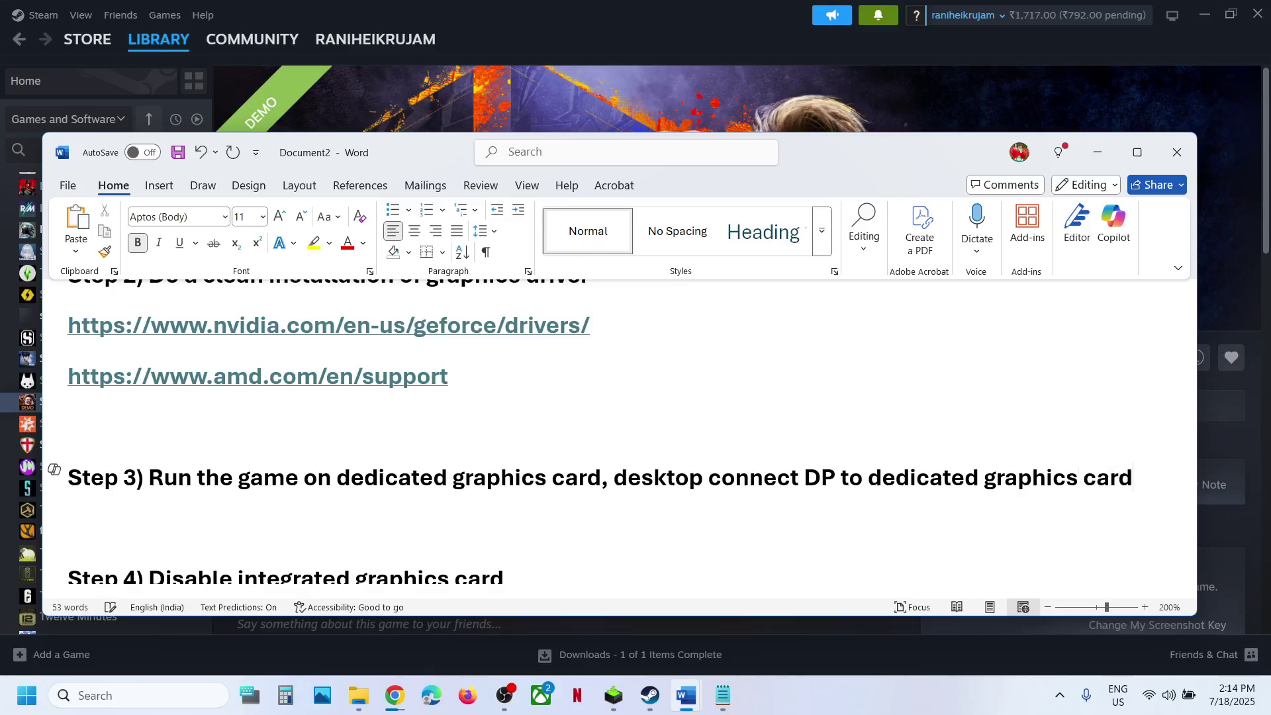
pyautogui.write(' slot')
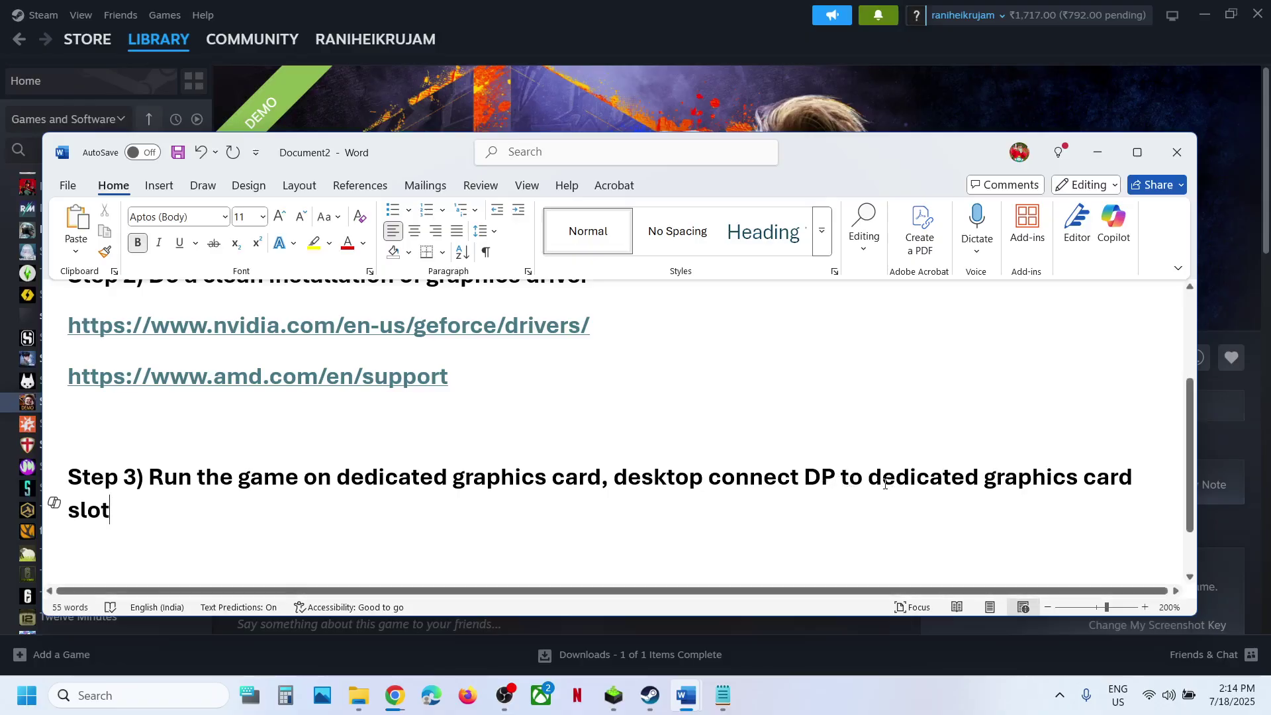
pyautogui.moveTo(886, 484); pyautogui.dragTo(1103, 490)
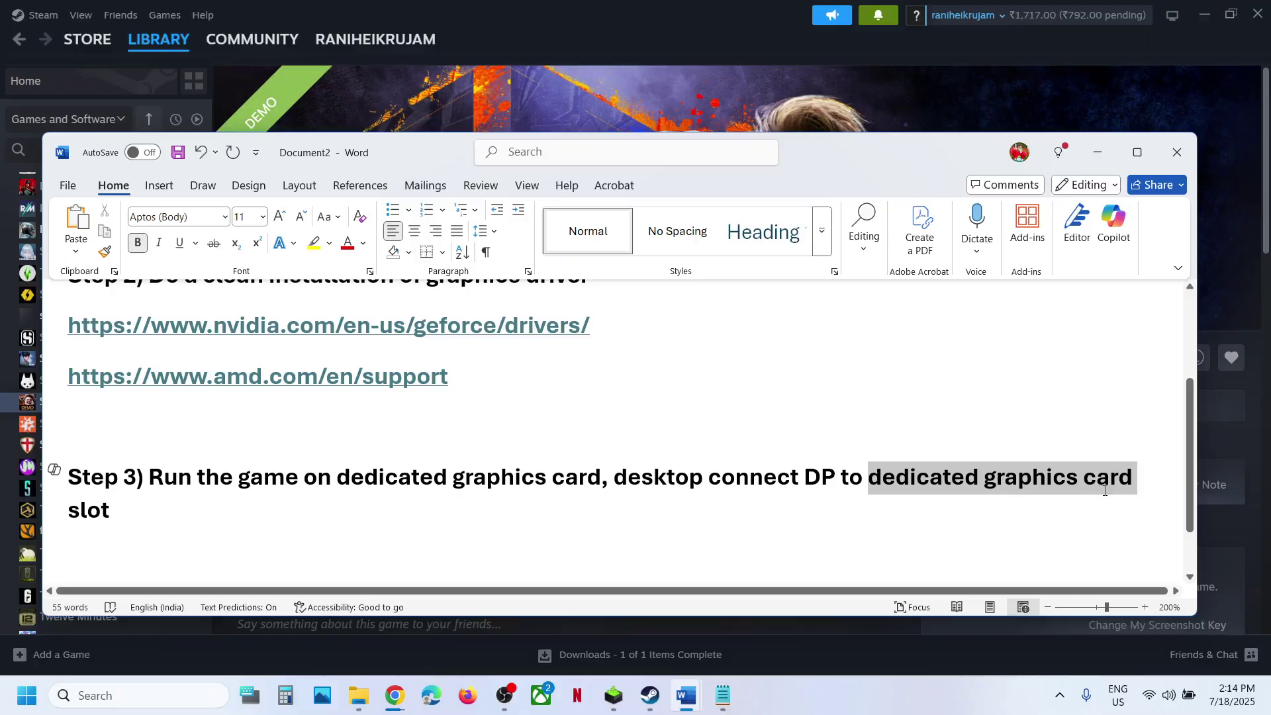
pyautogui.click(752, 483)
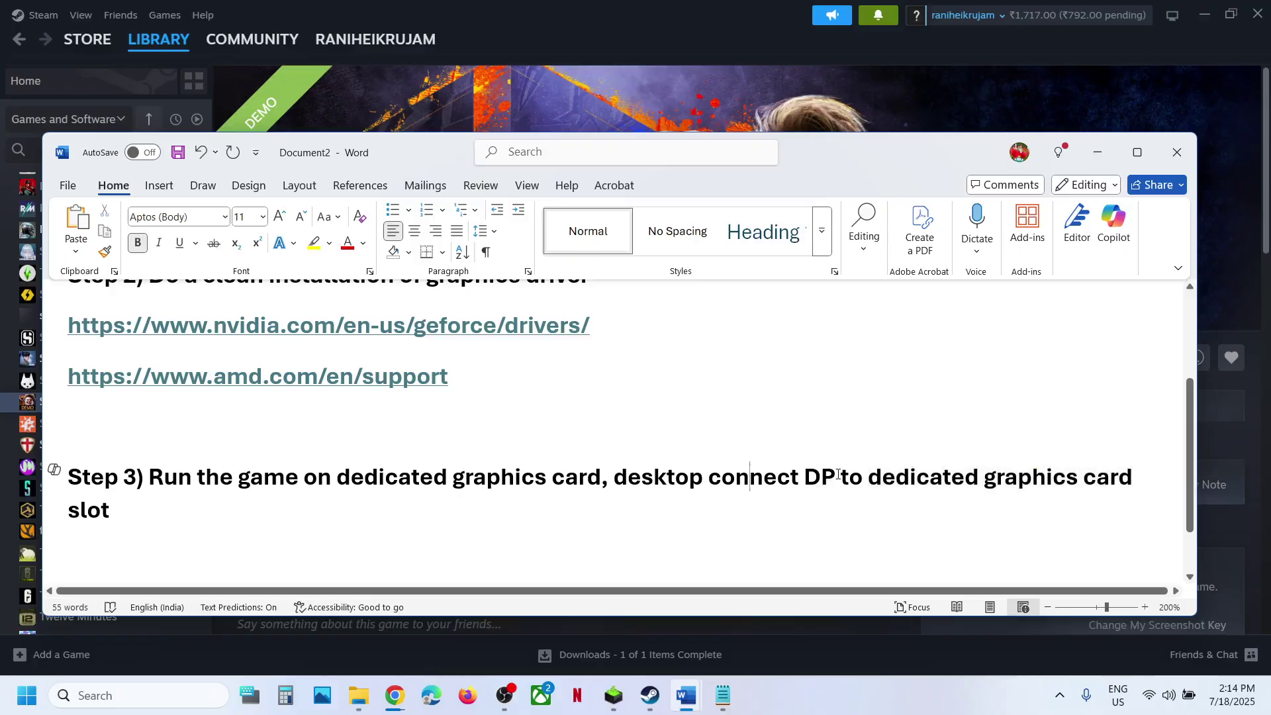
pyautogui.scroll(-2, 420, 488)
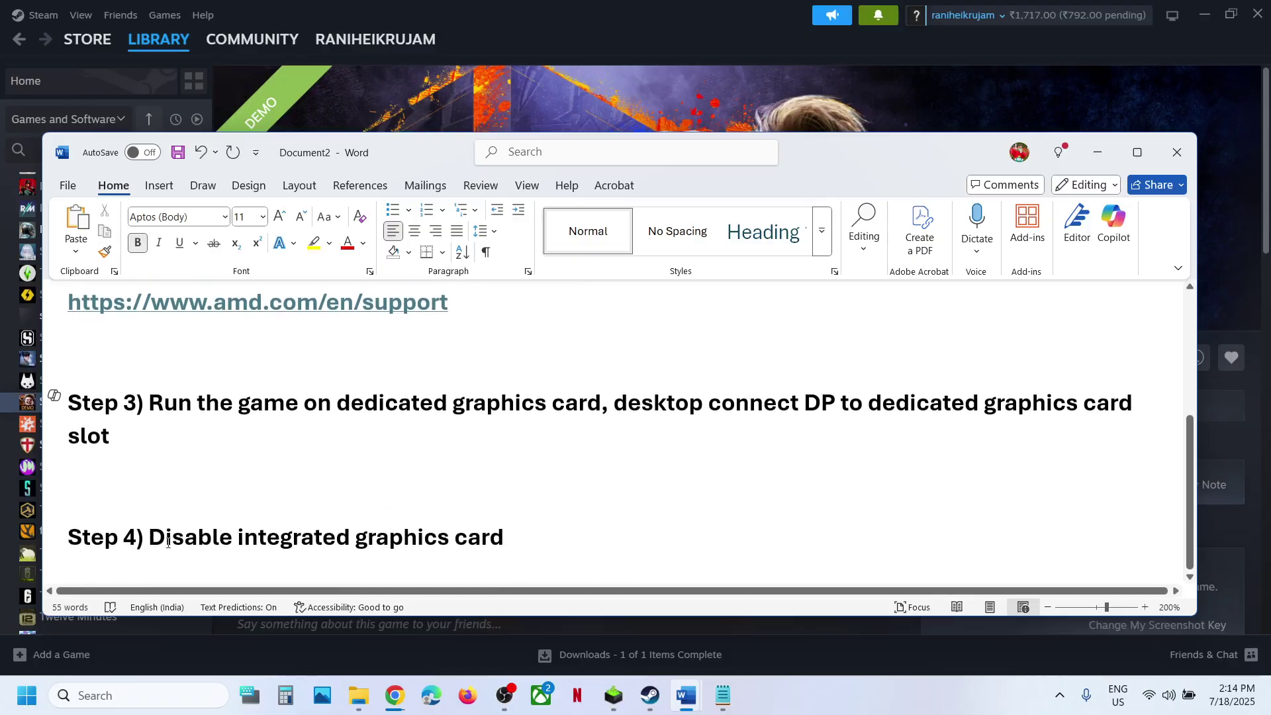
pyautogui.moveTo(155, 546); pyautogui.dragTo(505, 546)
pyautogui.click(634, 80)
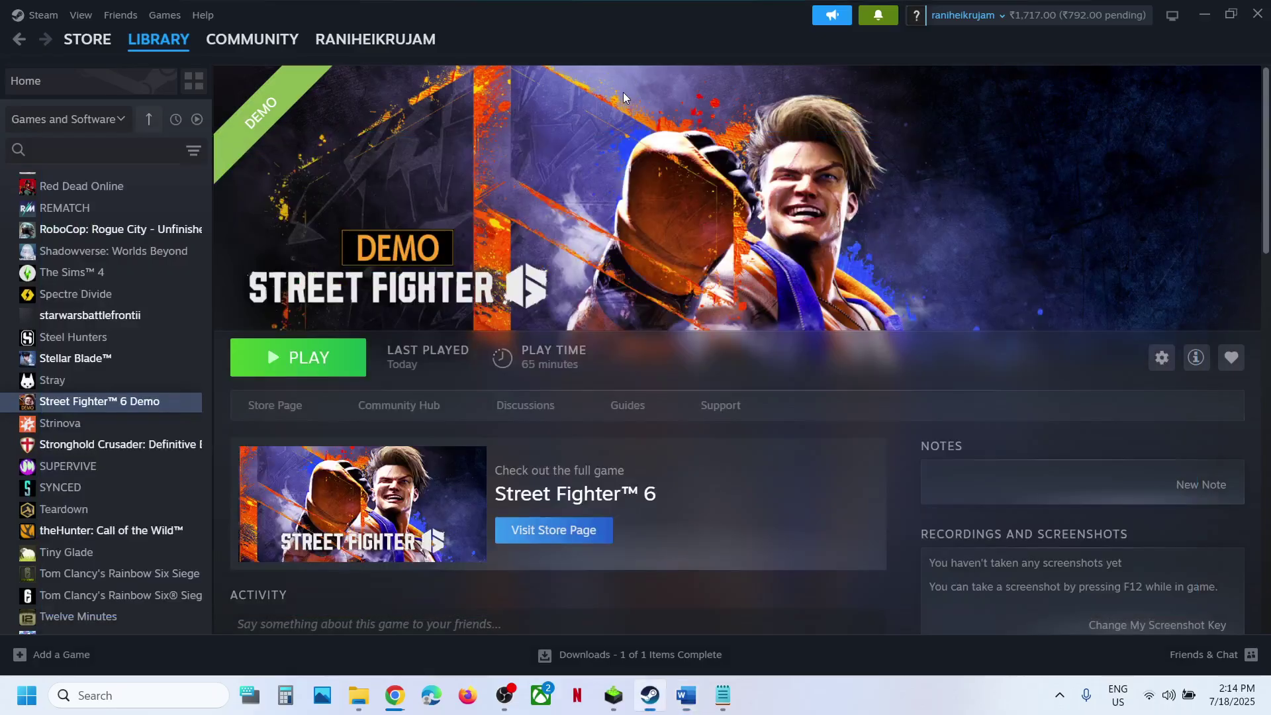
pyautogui.rightClick(26, 695)
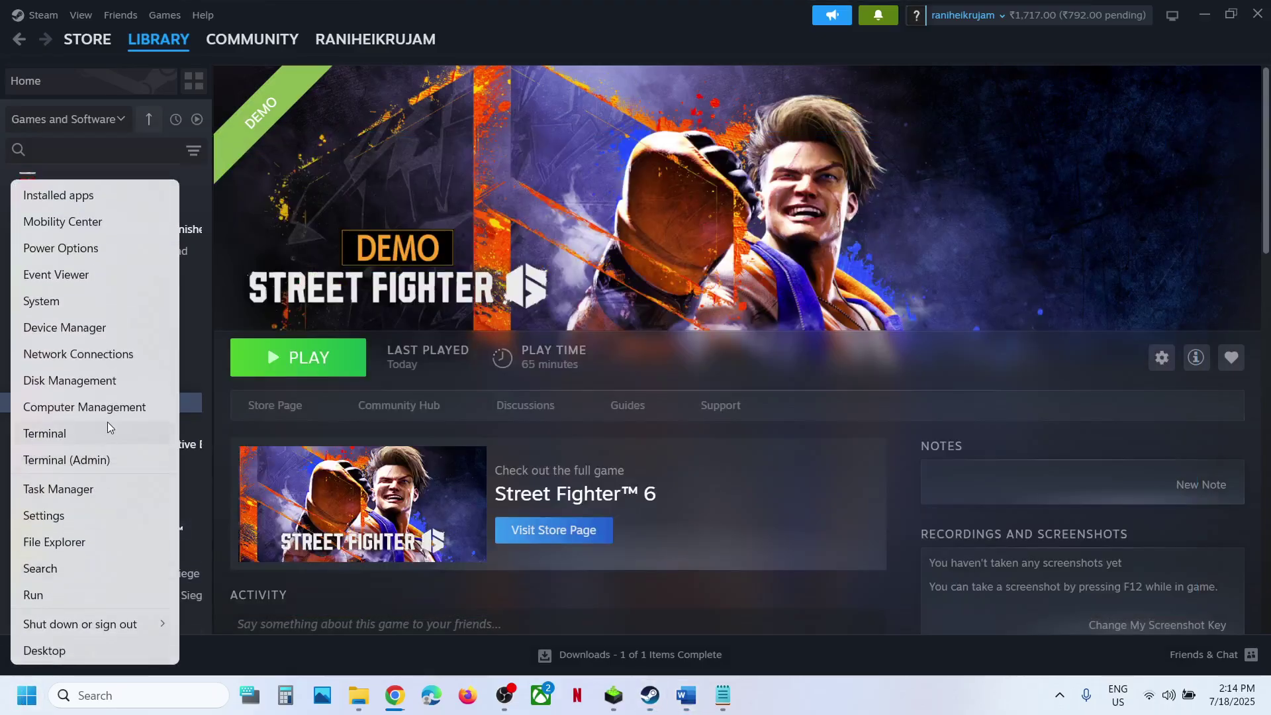
pyautogui.click(74, 328)
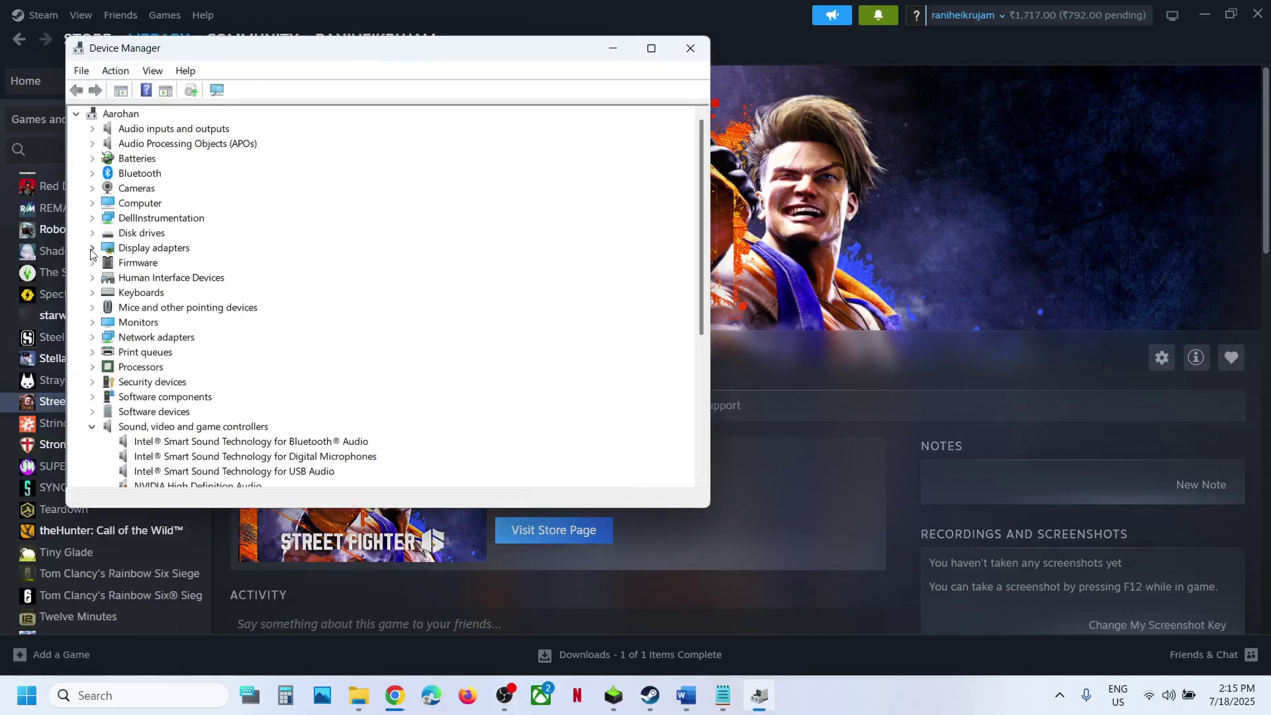
pyautogui.click(92, 248)
pyautogui.click(196, 265)
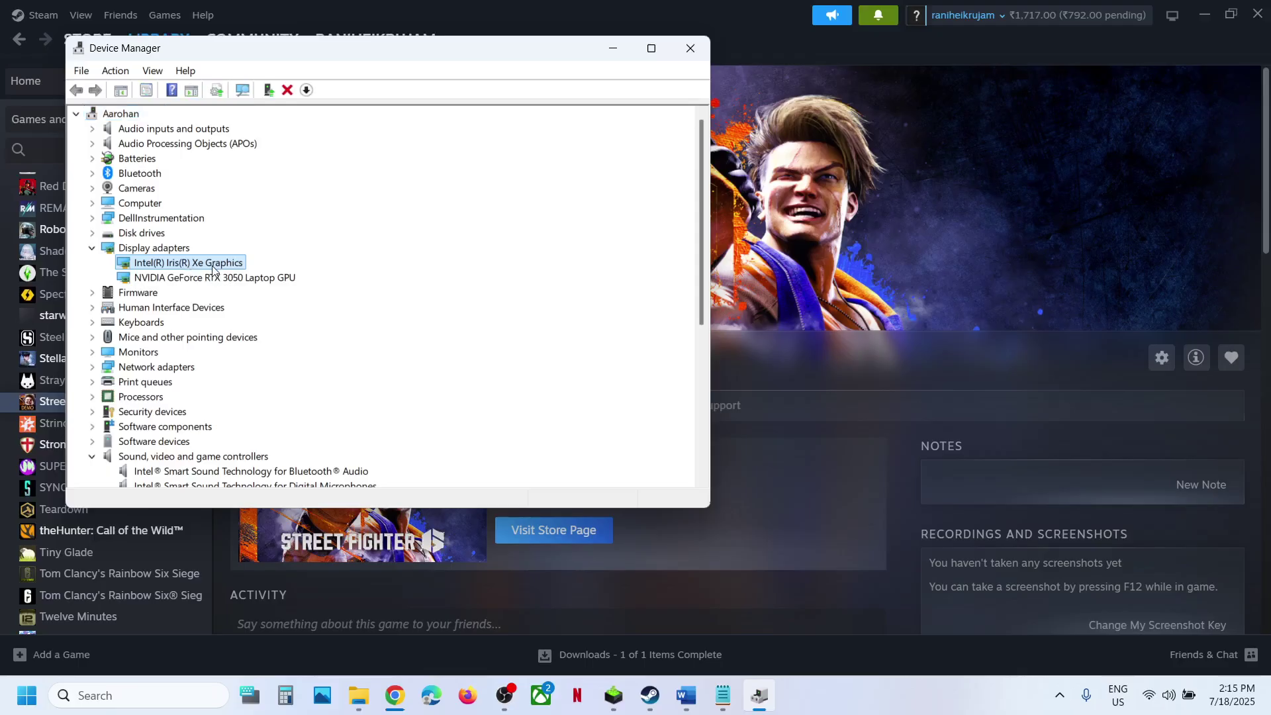
pyautogui.rightClick(212, 268)
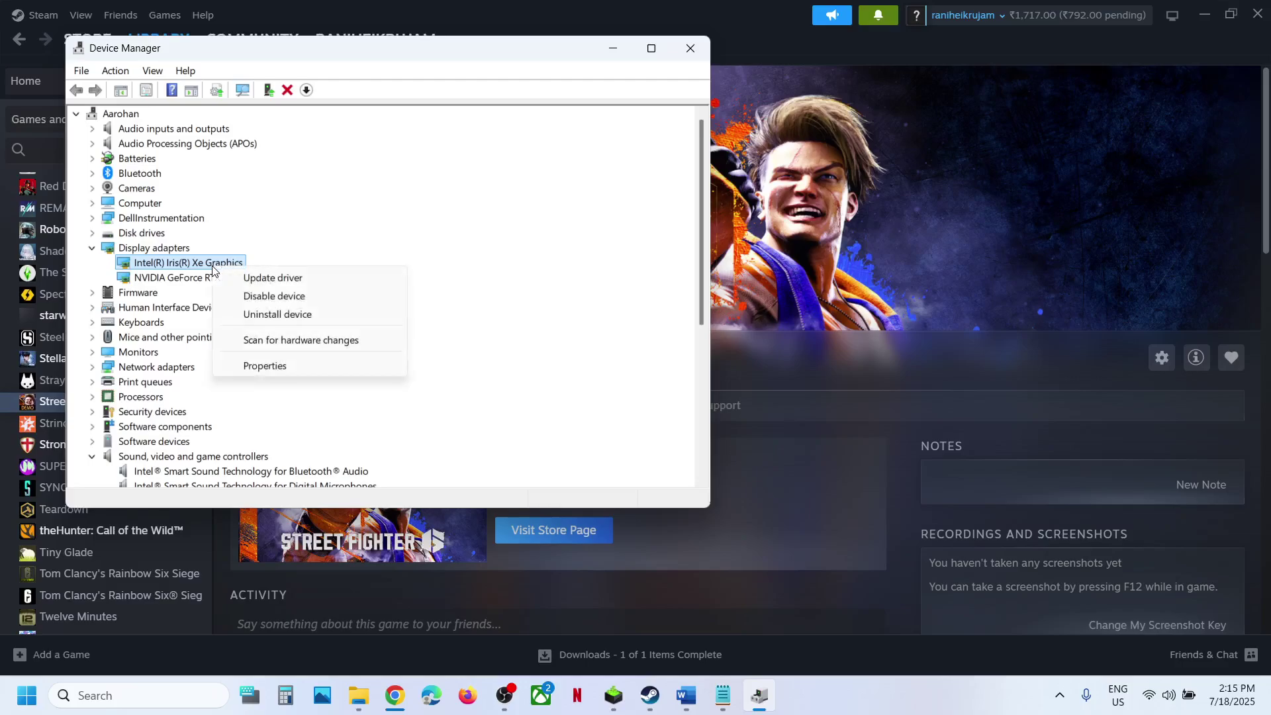
pyautogui.click(379, 233)
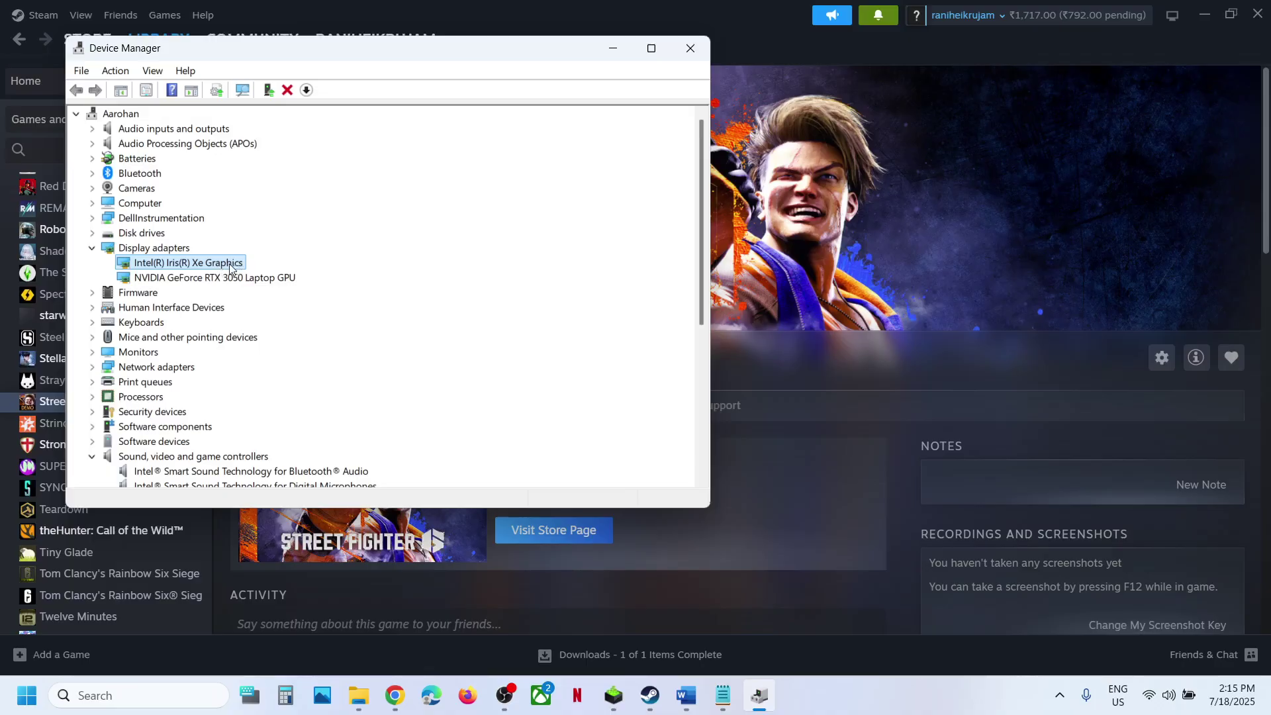
pyautogui.click(690, 49)
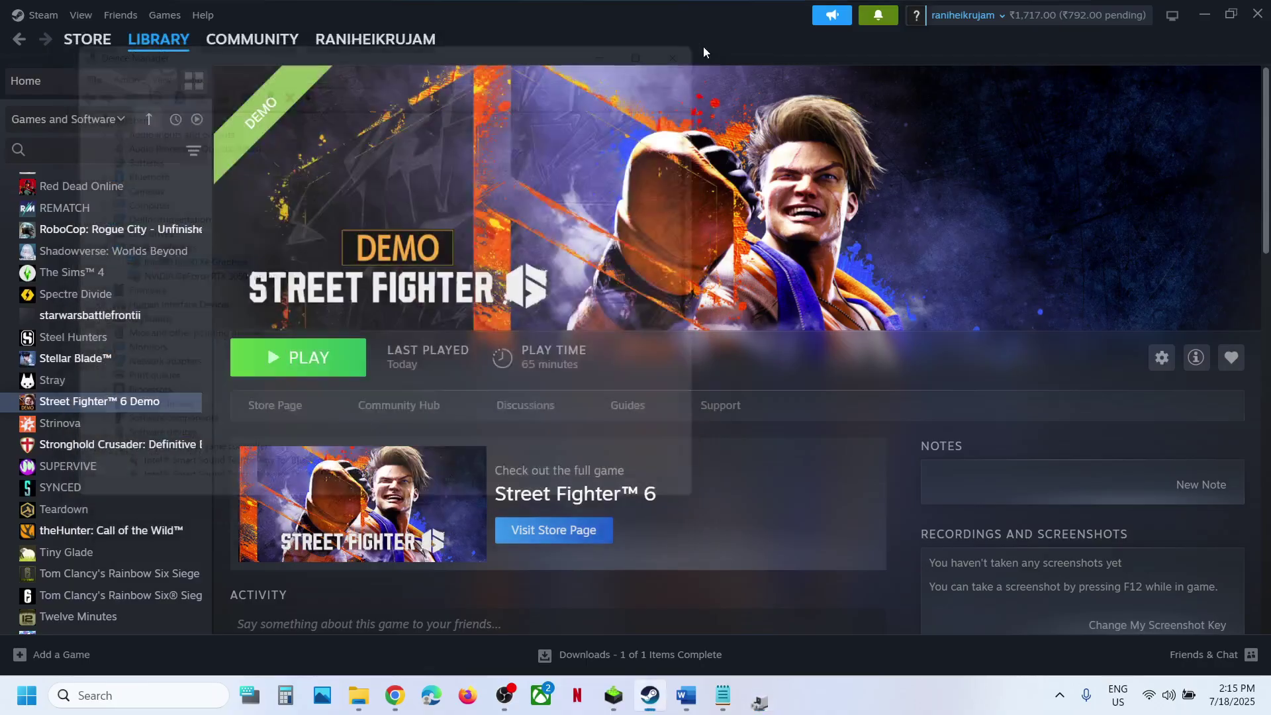